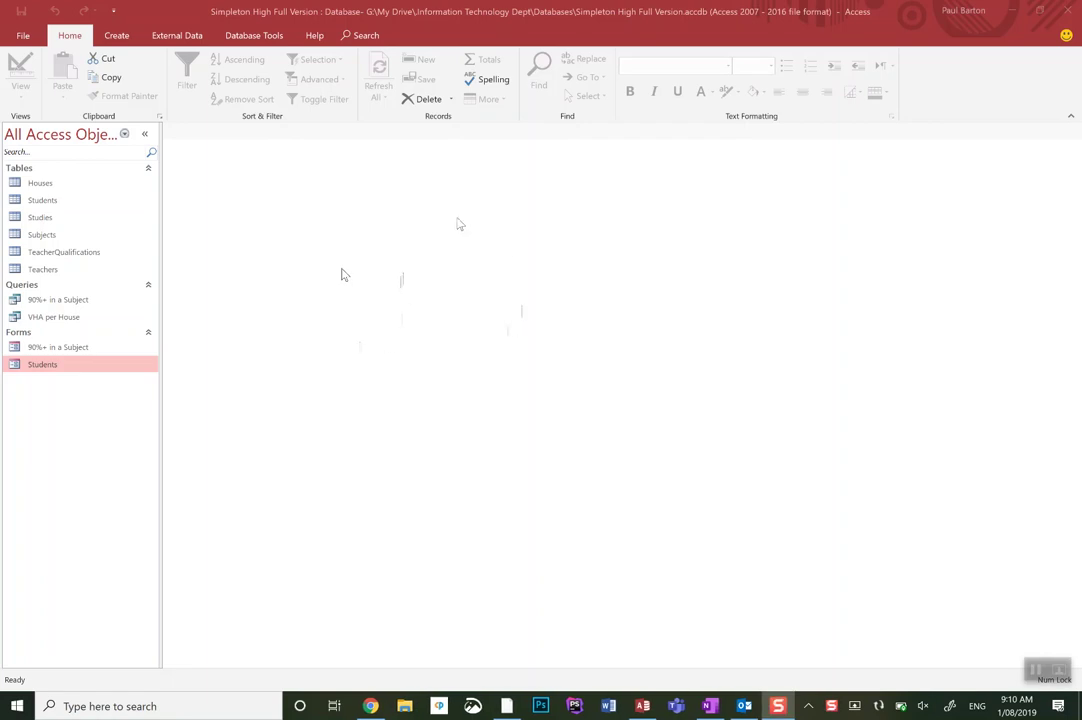
Step: Create a new blank form, Form1, from the Create ribbon
left_click(116, 36)
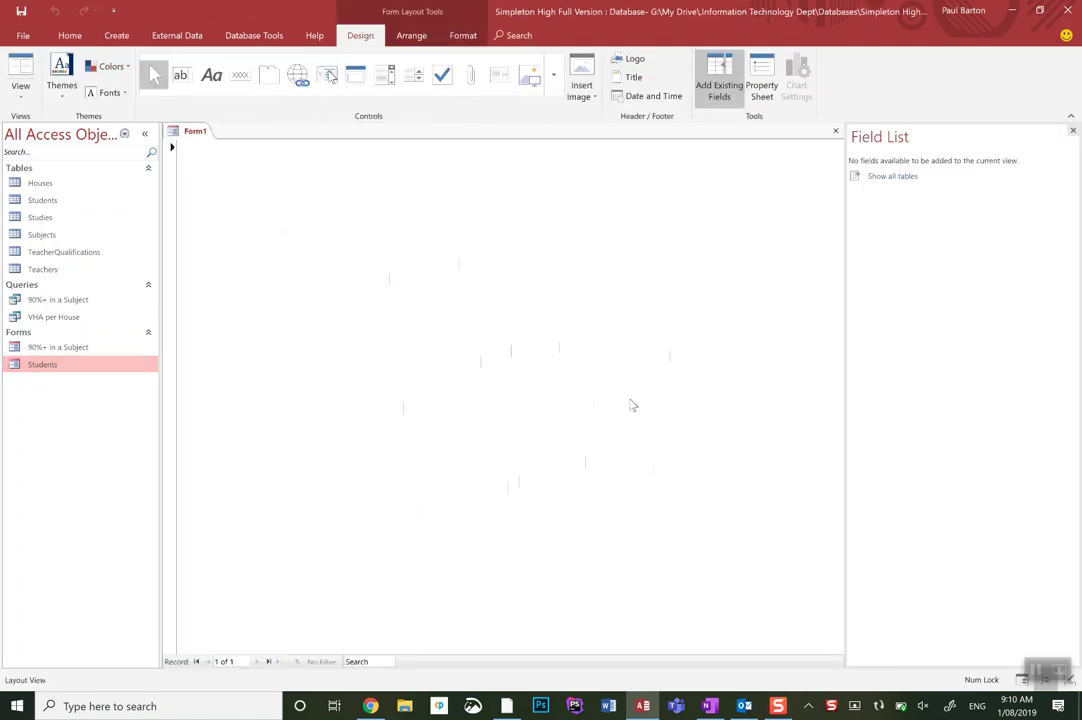
Step: Close the Field List, switch Form1 to Design View, and drag its design area larger
left_click(1073, 131)
left_click(22, 96)
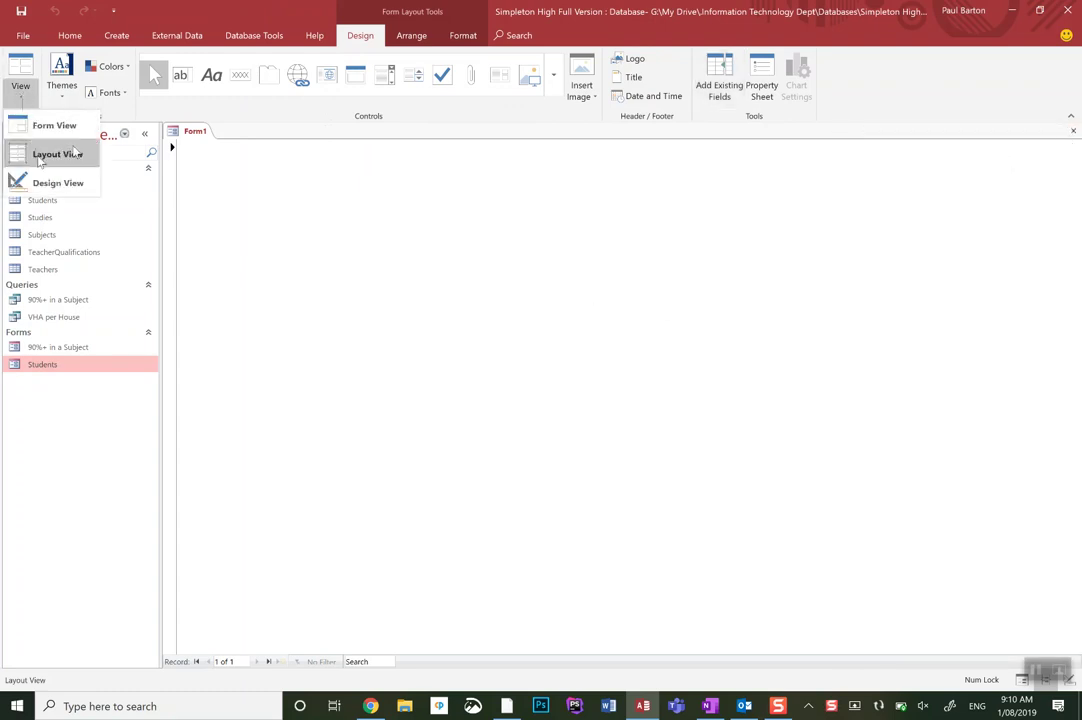
left_click(50, 182)
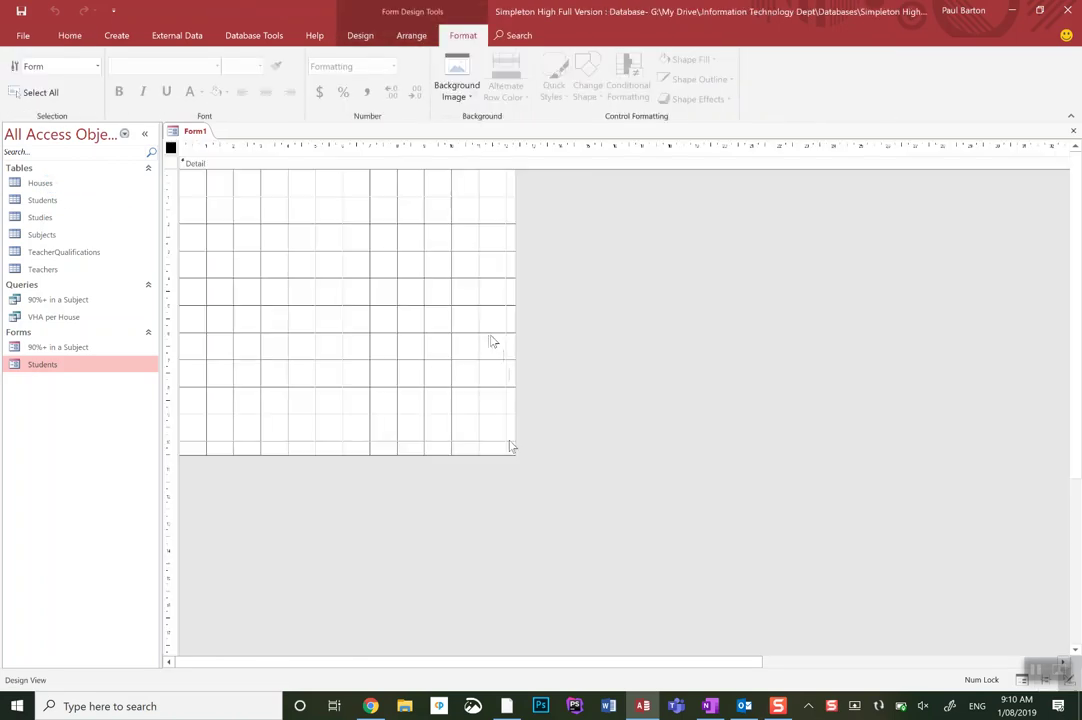
left_click_drag(514, 455, 932, 641)
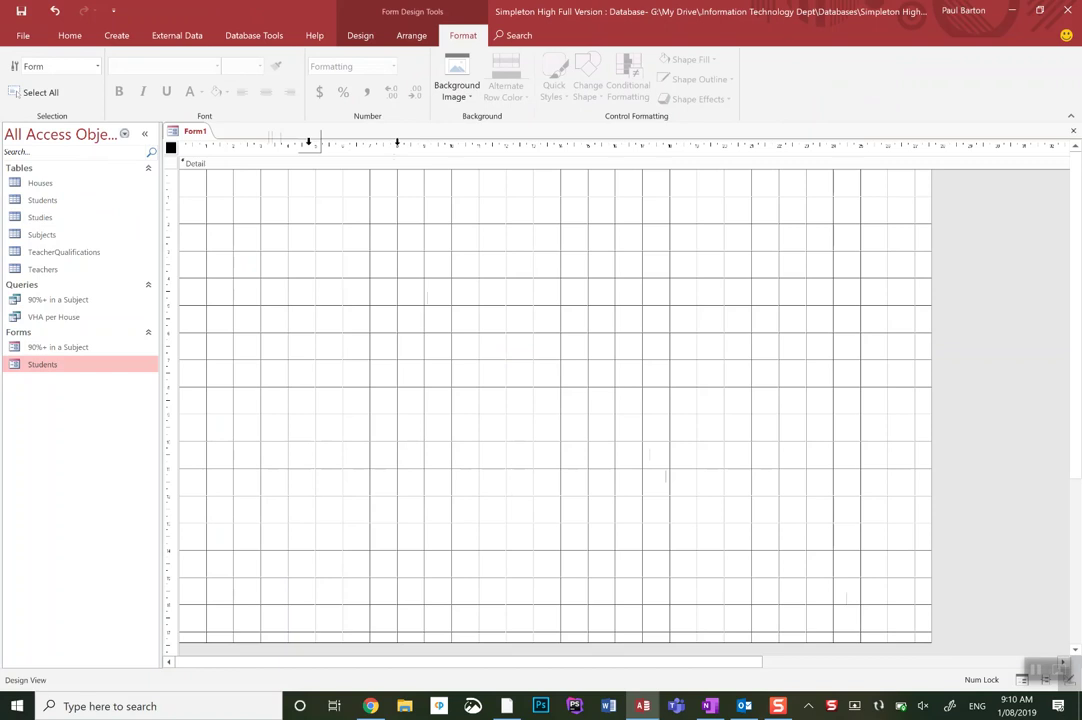
left_click(372, 37)
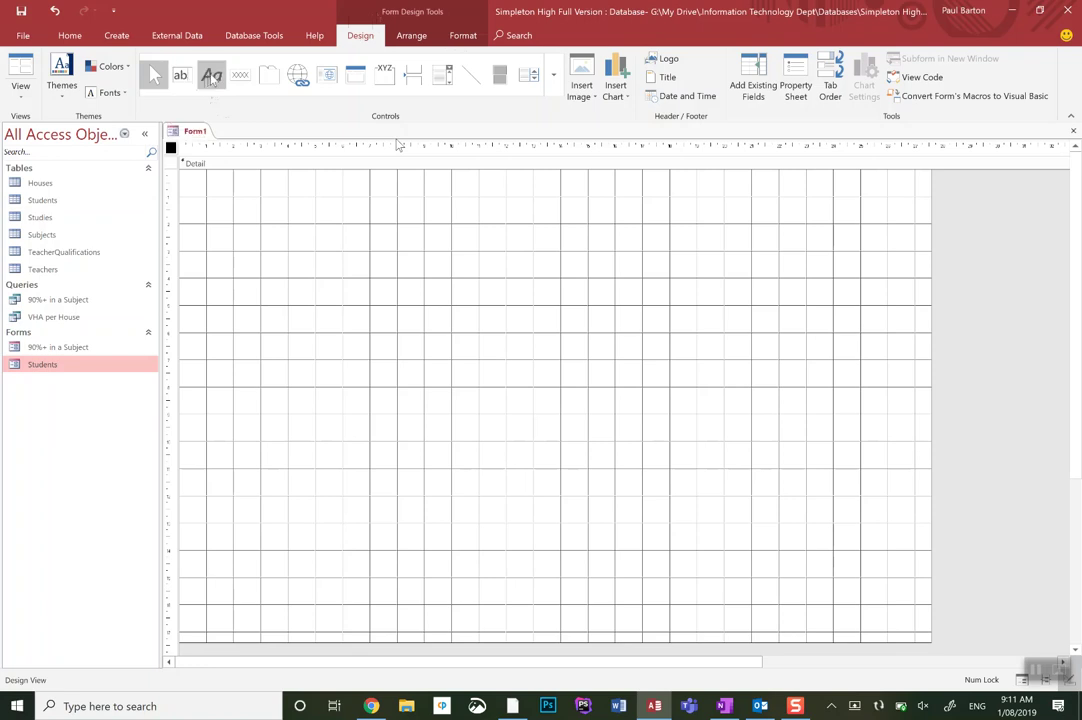
Step: Draw a label near the top centre of the form reading 'Main Menu'
left_click(212, 79)
left_click_drag(386, 180, 678, 246)
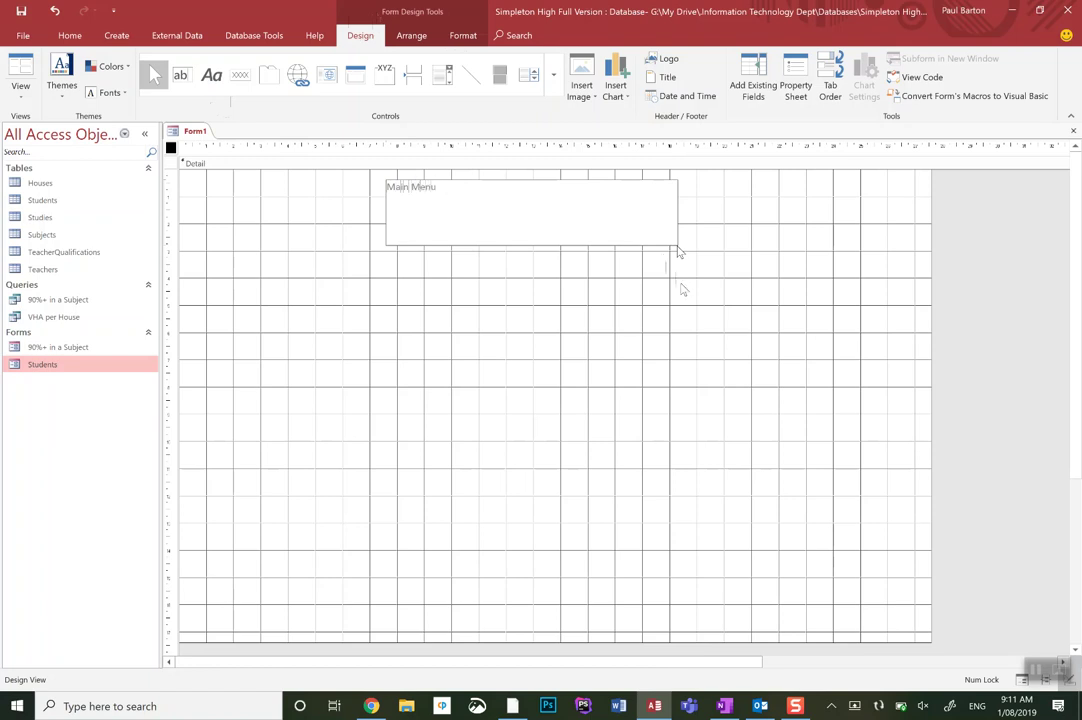
left_click(536, 278)
left_click(454, 200)
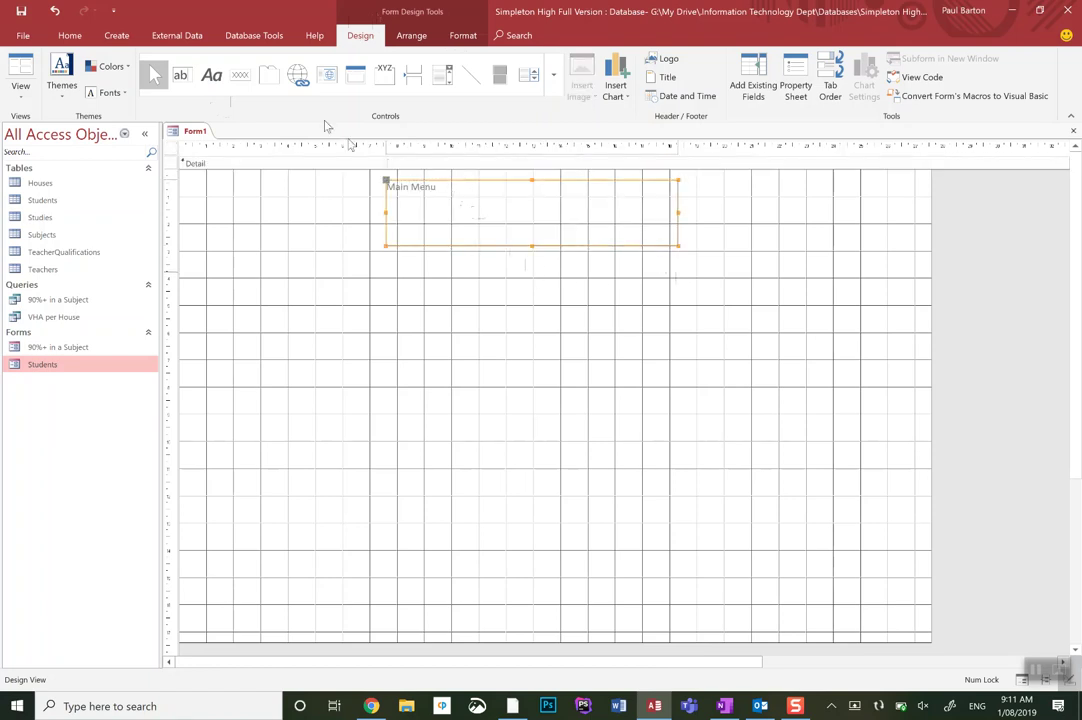
Step: Set the Main Menu label's font size to 48 point
left_click(458, 37)
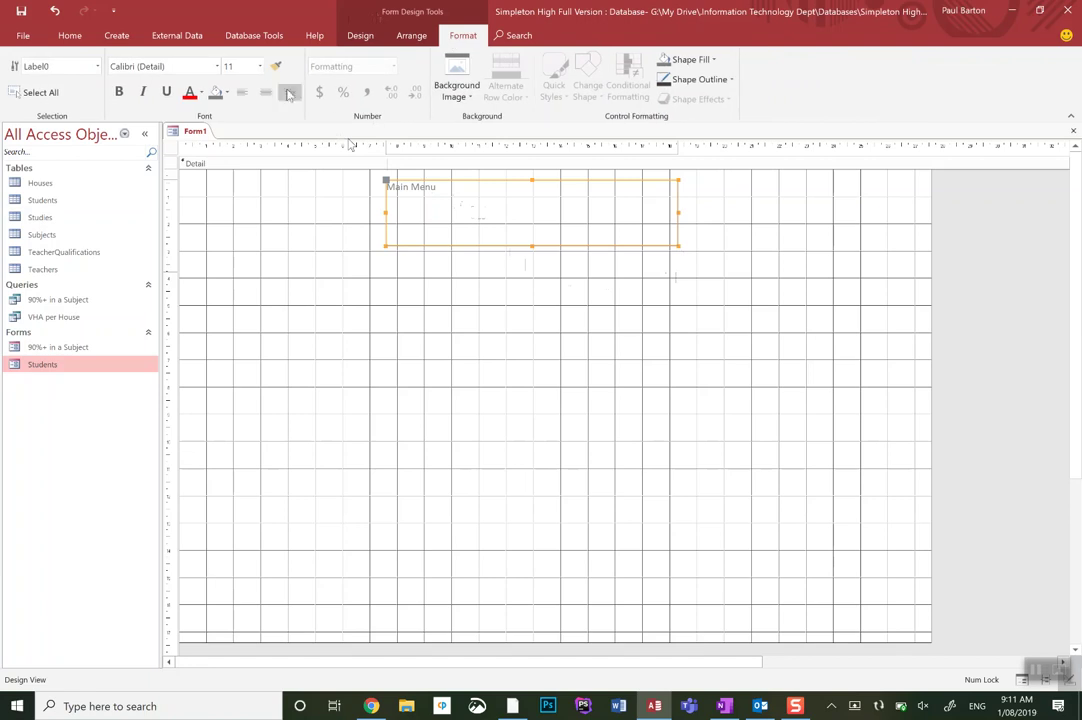
left_click(259, 66)
left_click(232, 263)
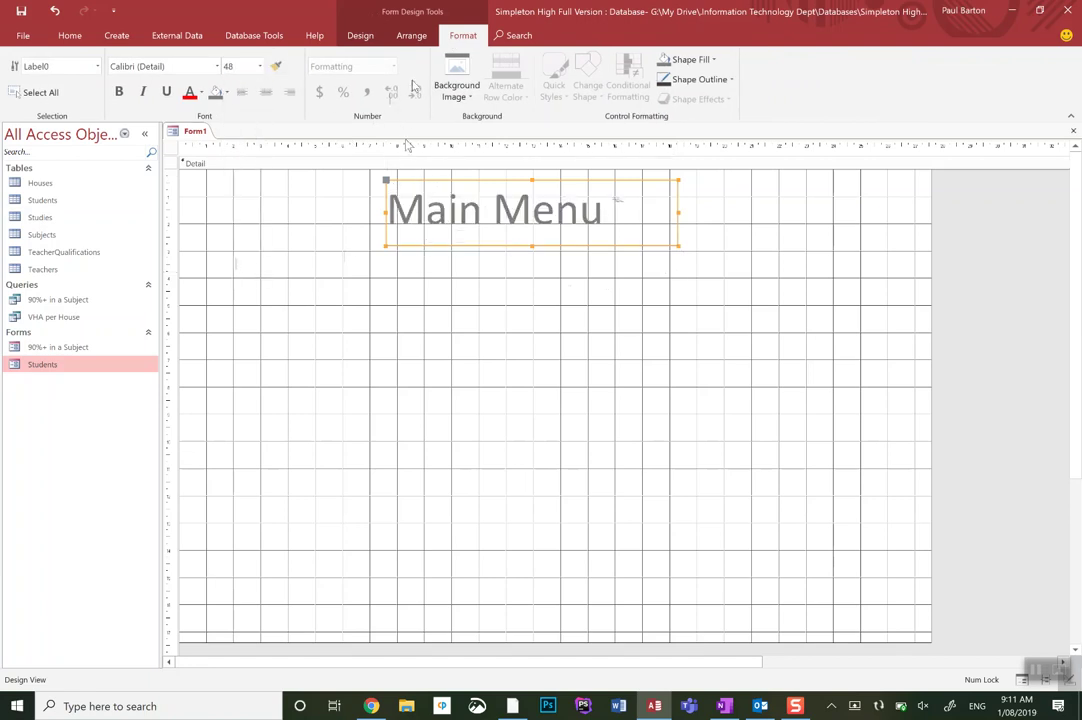
left_click(414, 38)
left_click(368, 38)
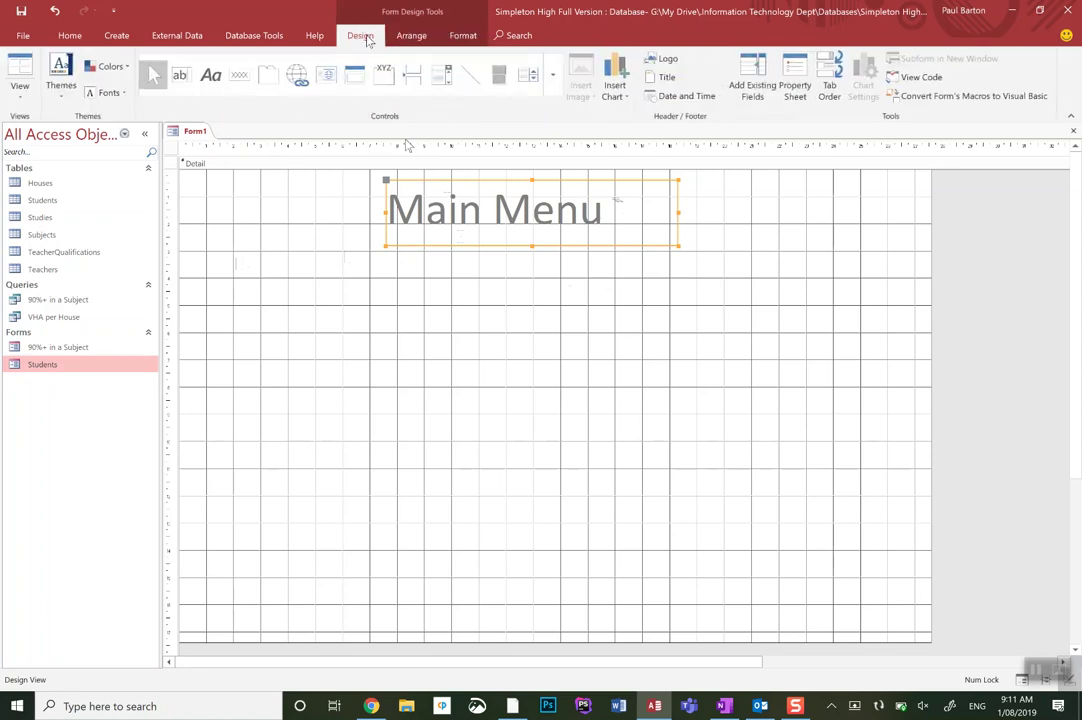
left_click(464, 38)
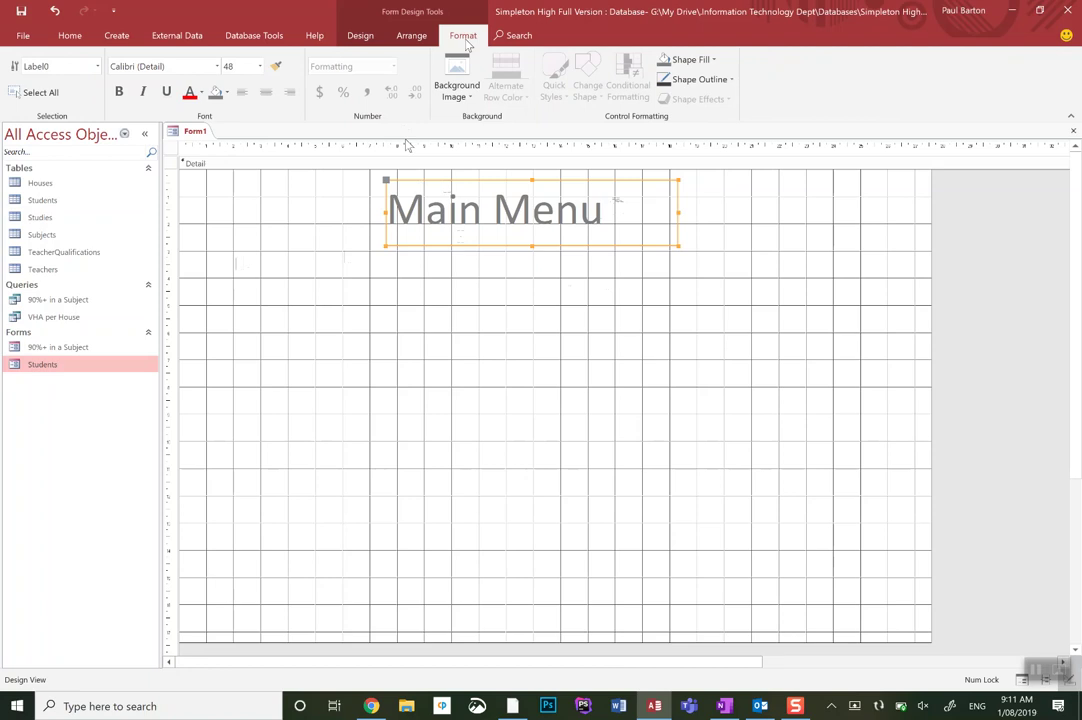
left_click(470, 253)
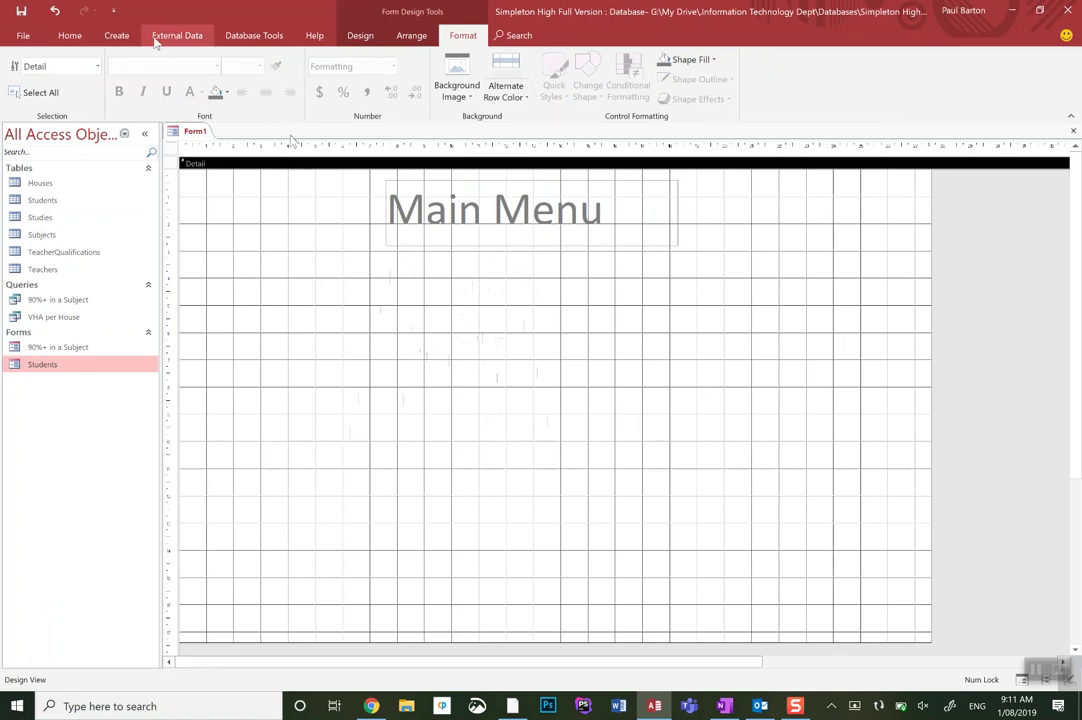
Step: Draw a command button below the heading that opens the Students form
left_click(359, 36)
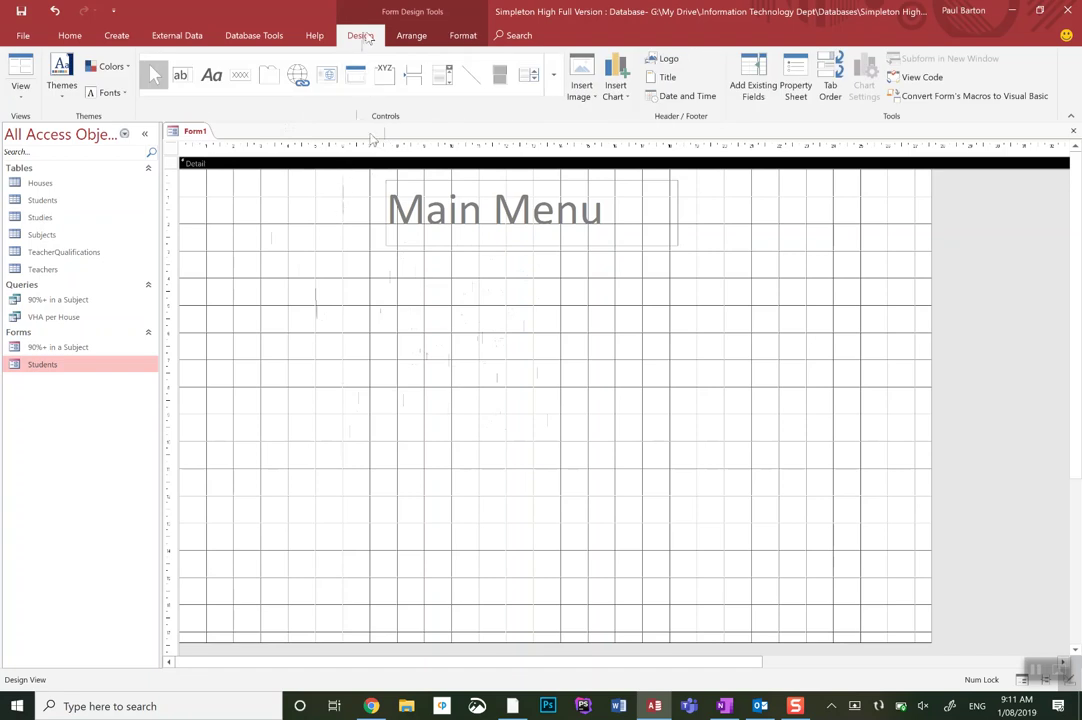
left_click(241, 82)
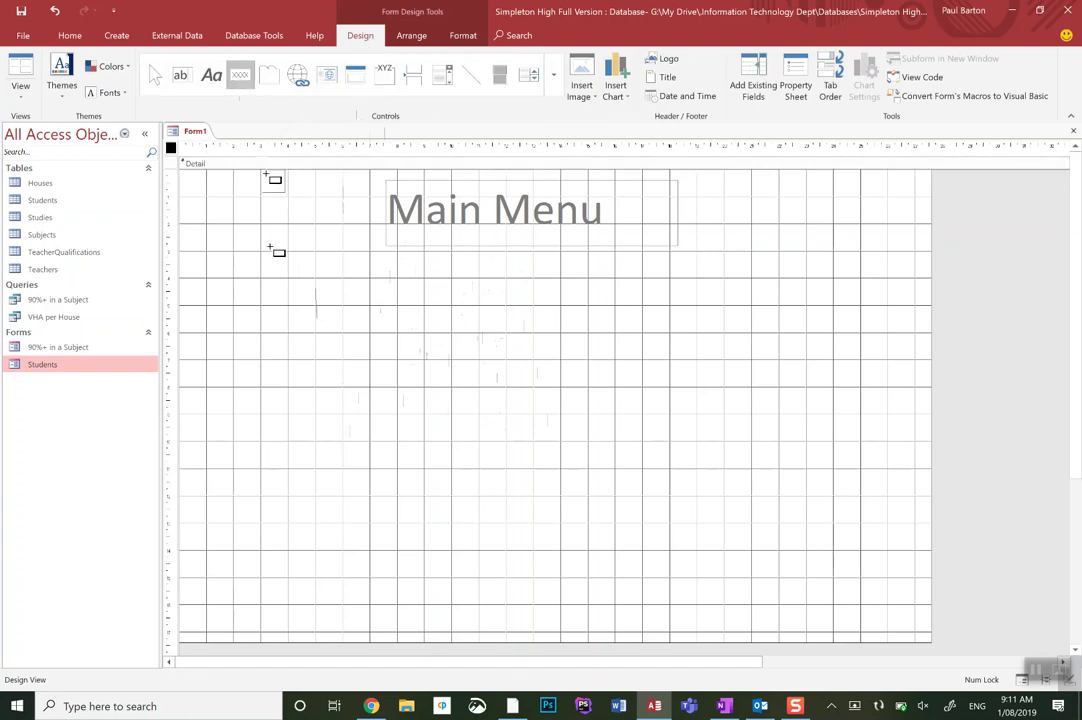
left_click_drag(268, 273, 393, 335)
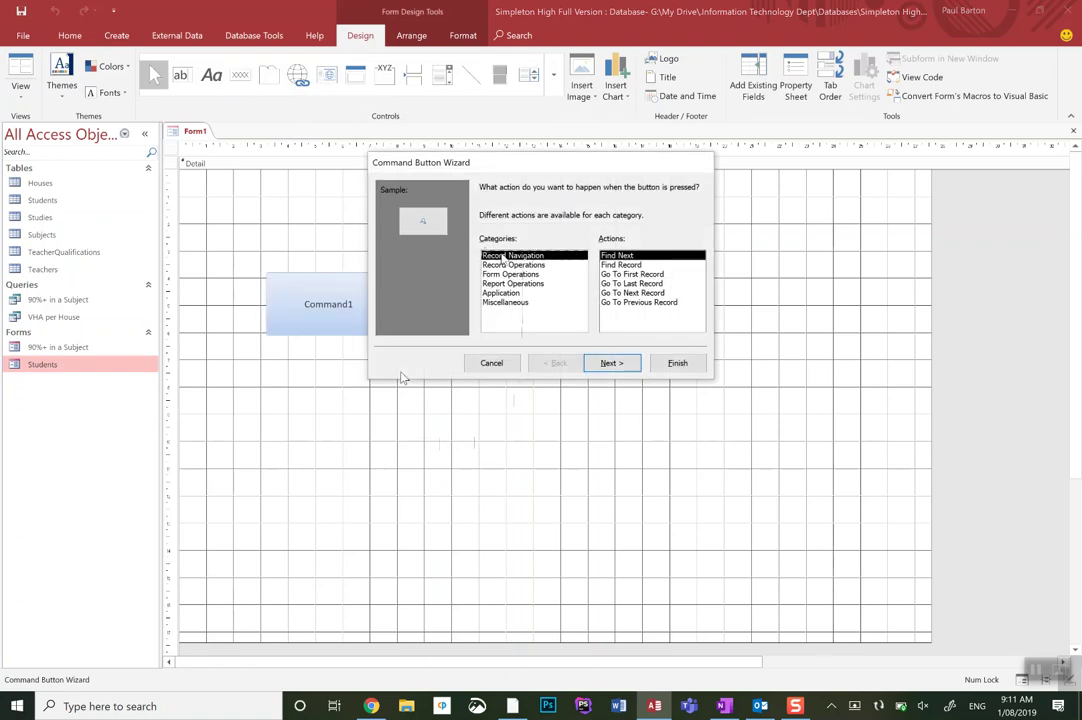
left_click(496, 274)
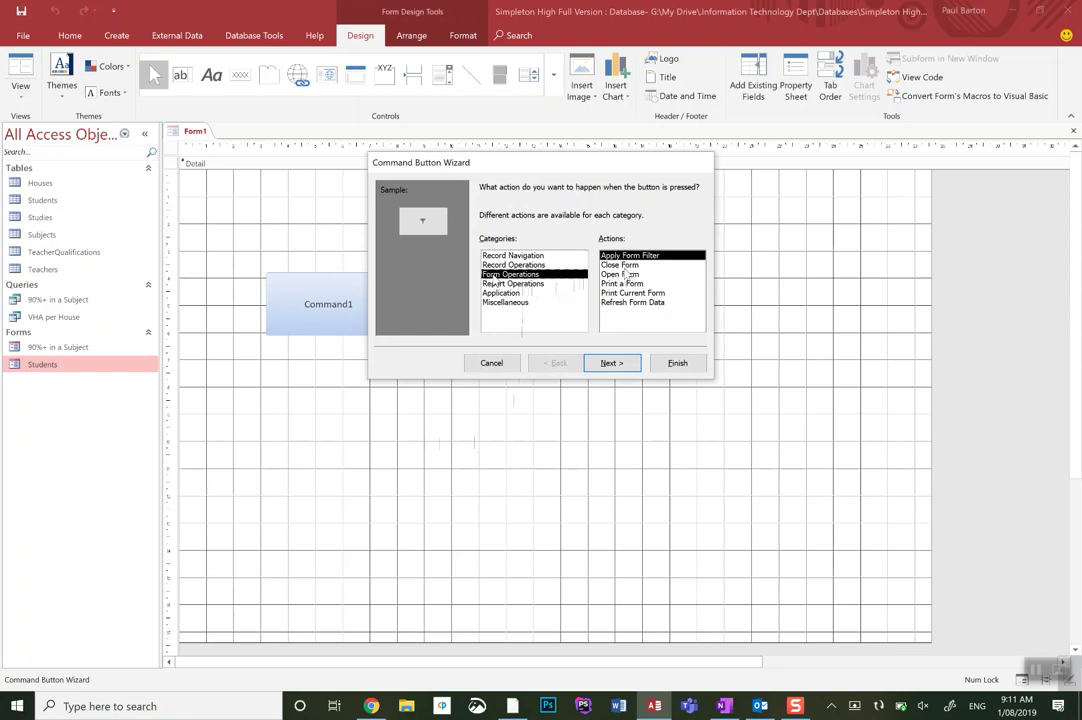
left_click(625, 275)
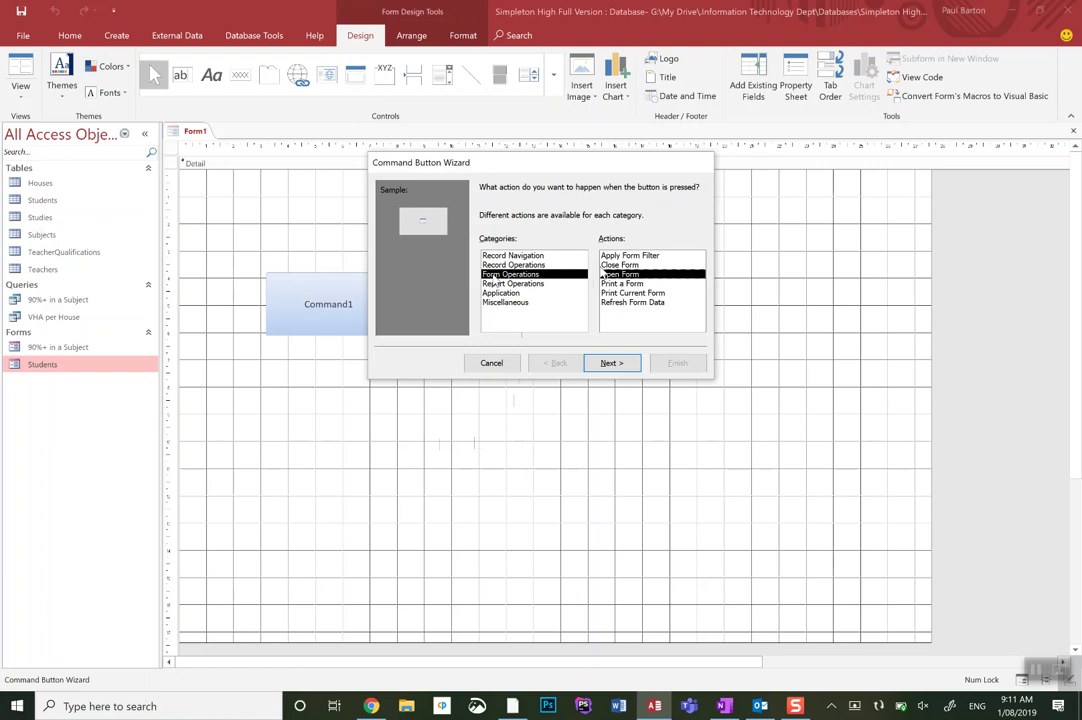
left_click(609, 363)
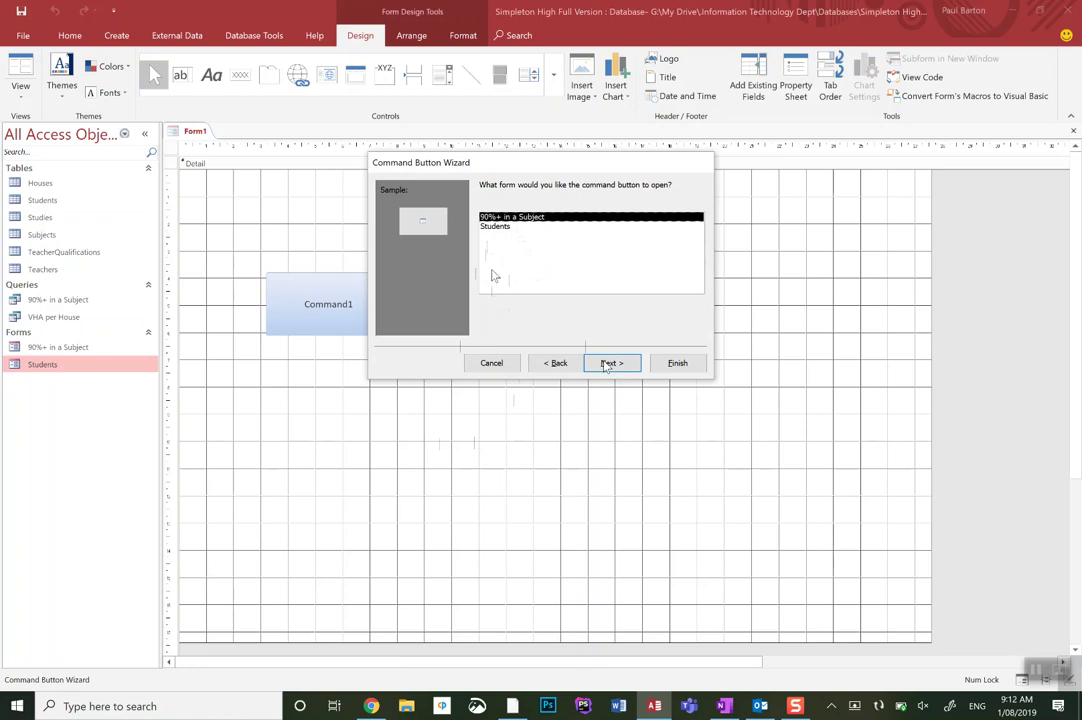
left_click(500, 226)
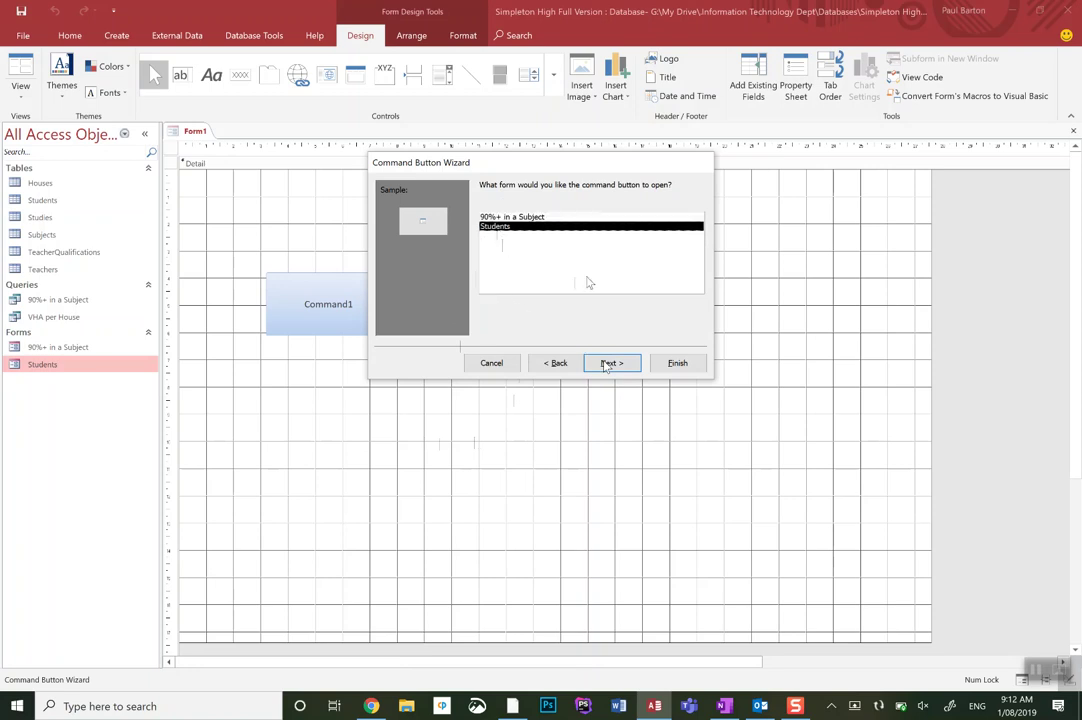
left_click(610, 366)
Step: Show all records and caption the button 'Open Students Form', then finish the wizard
left_click(610, 365)
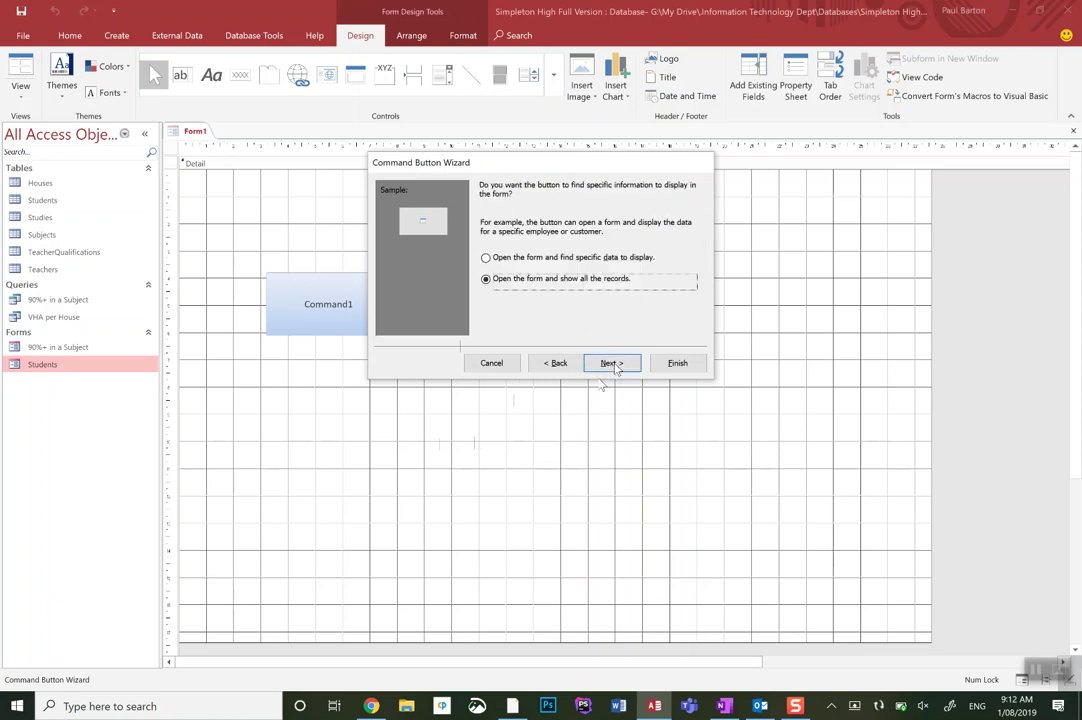
left_click(612, 364)
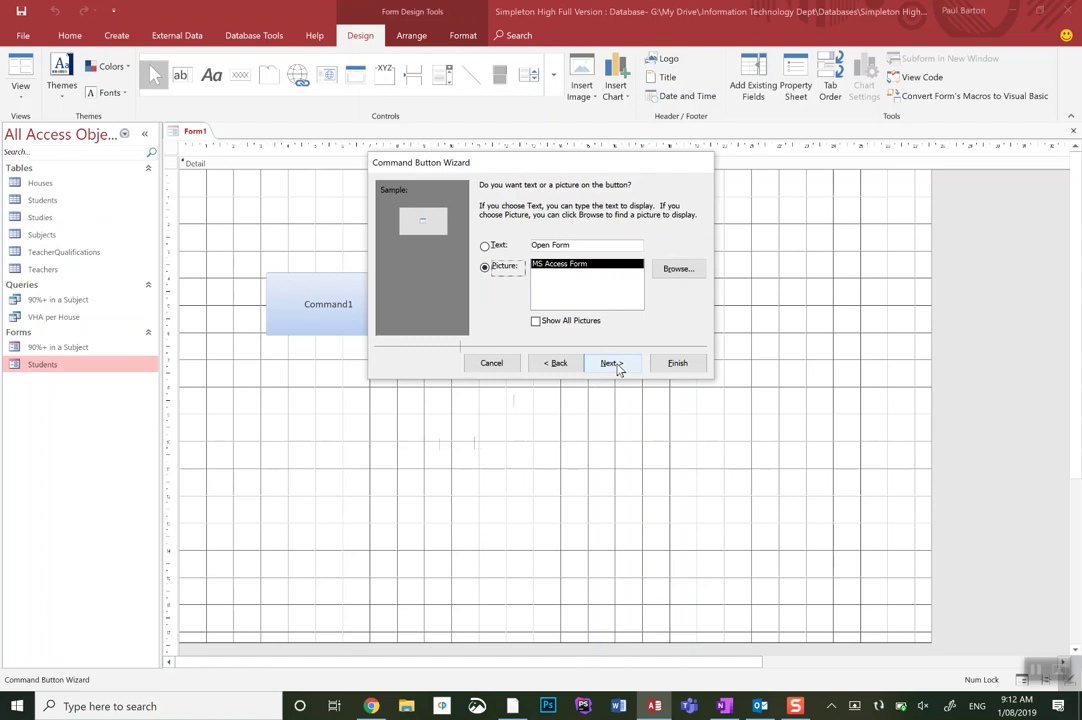
left_click(586, 248)
type("Students")
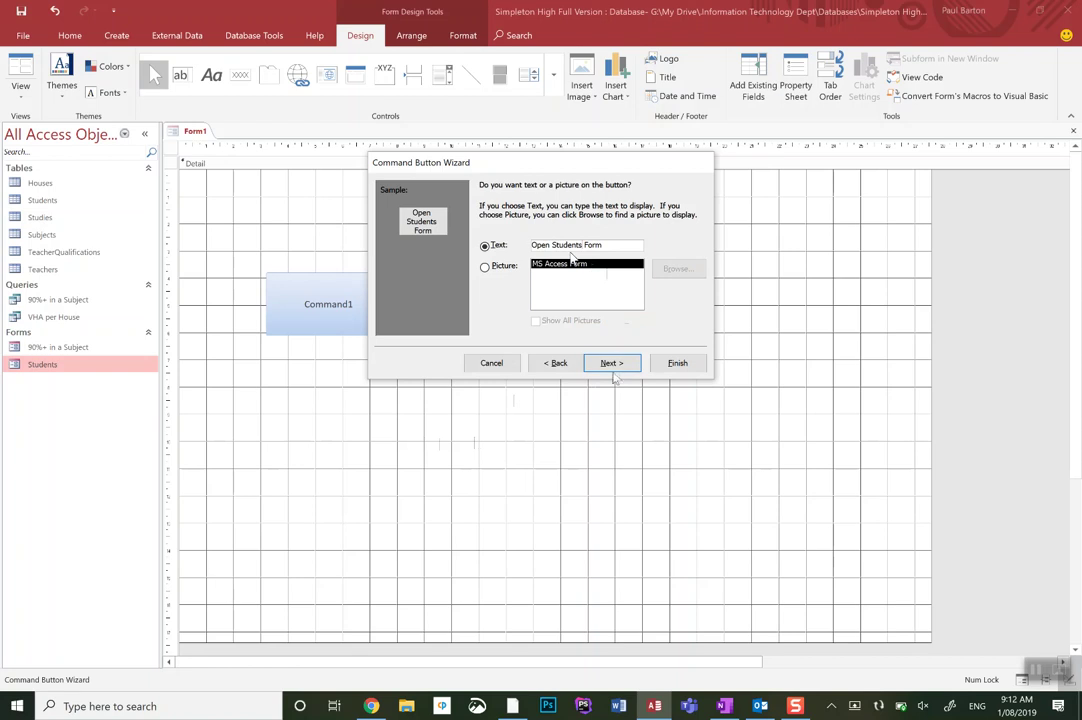
left_click(615, 365)
left_click(668, 365)
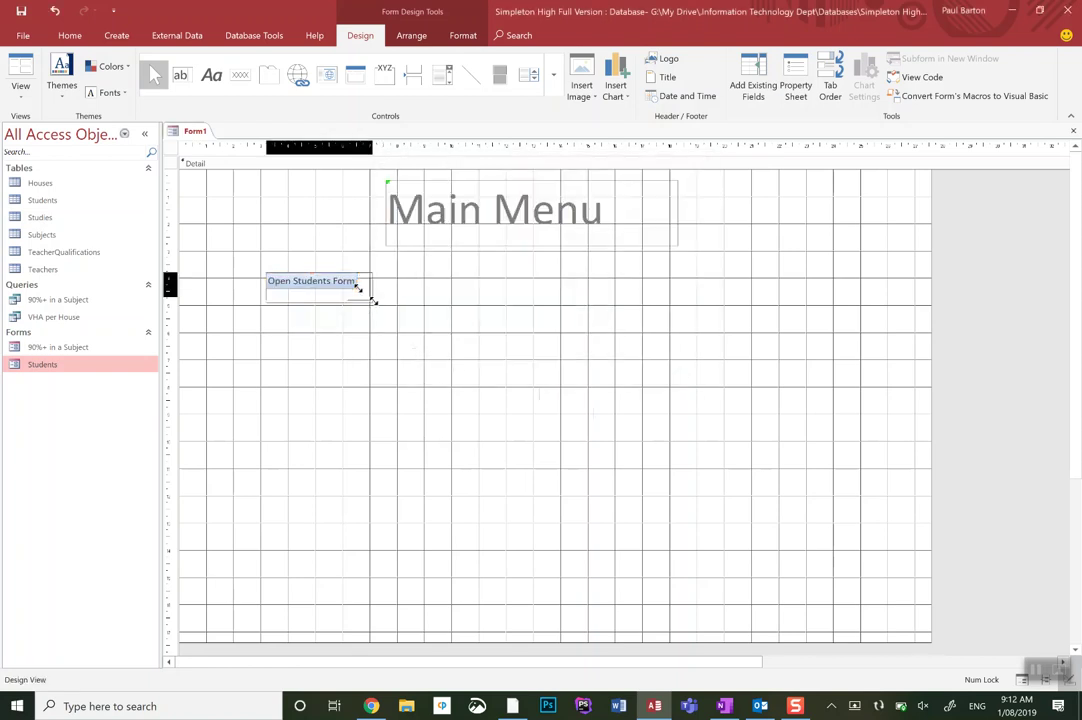
Step: Enlarge the Open Students Form button and set its caption to 24 point
left_click_drag(361, 290, 441, 338)
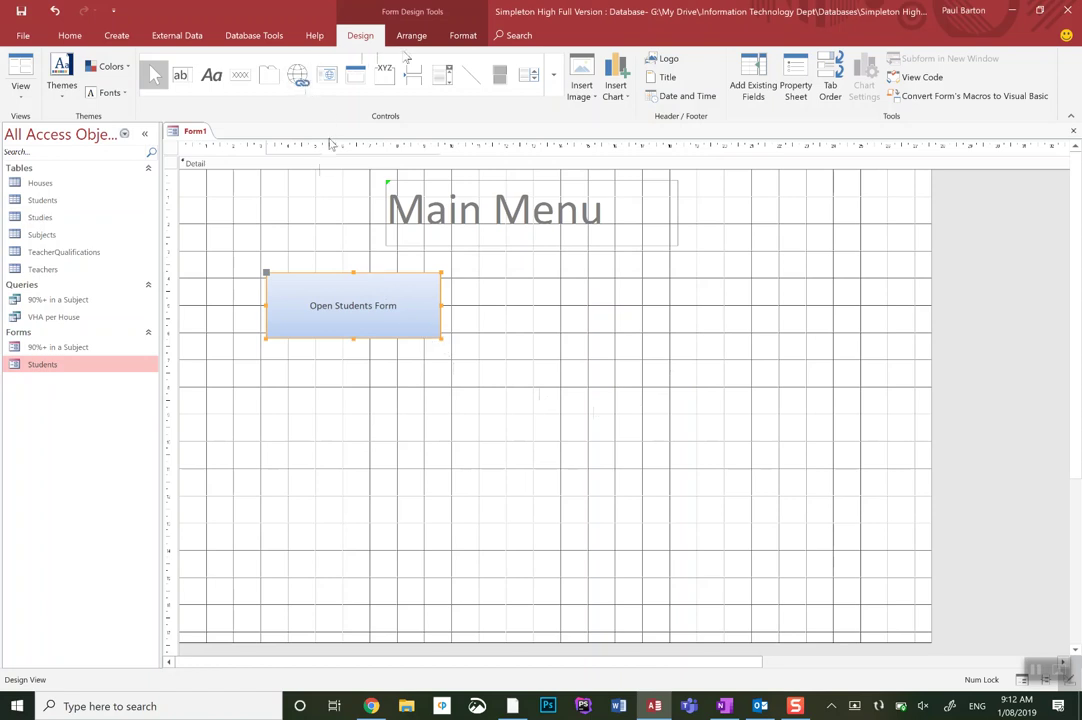
left_click(463, 35)
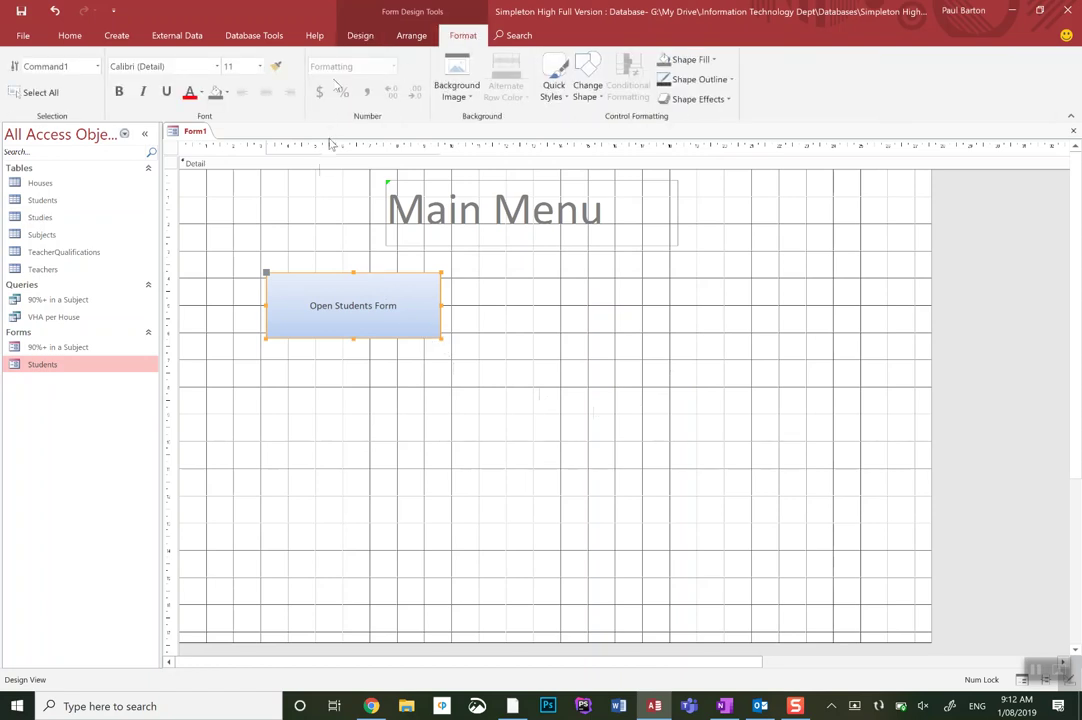
left_click(259, 66)
left_click(236, 212)
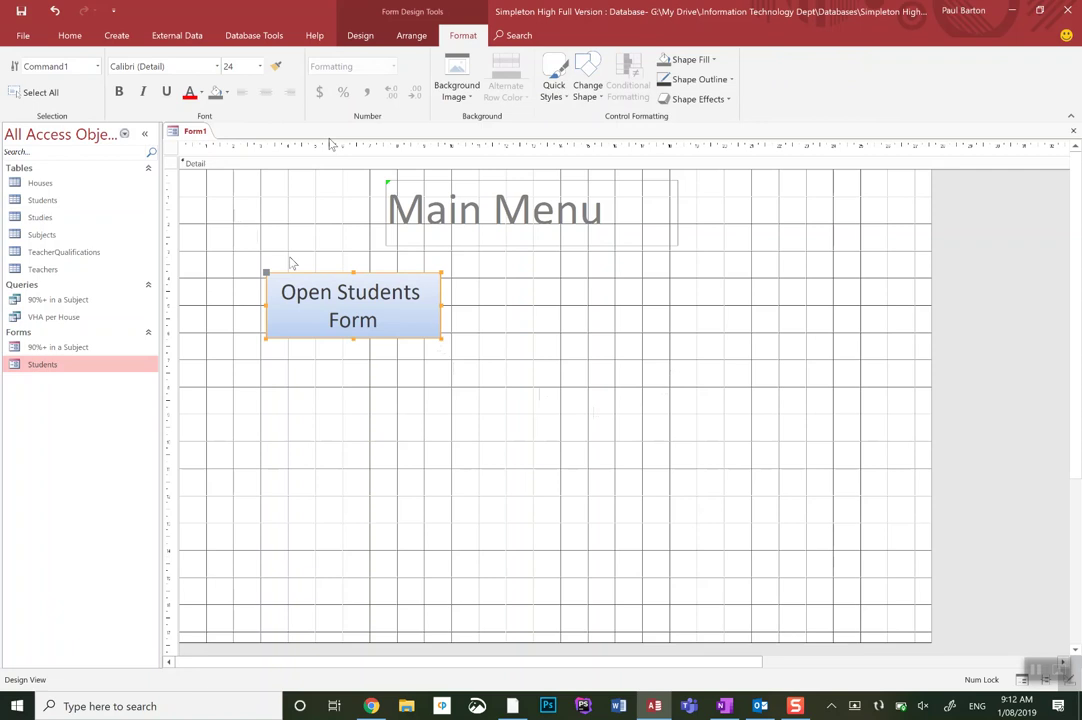
left_click(510, 367)
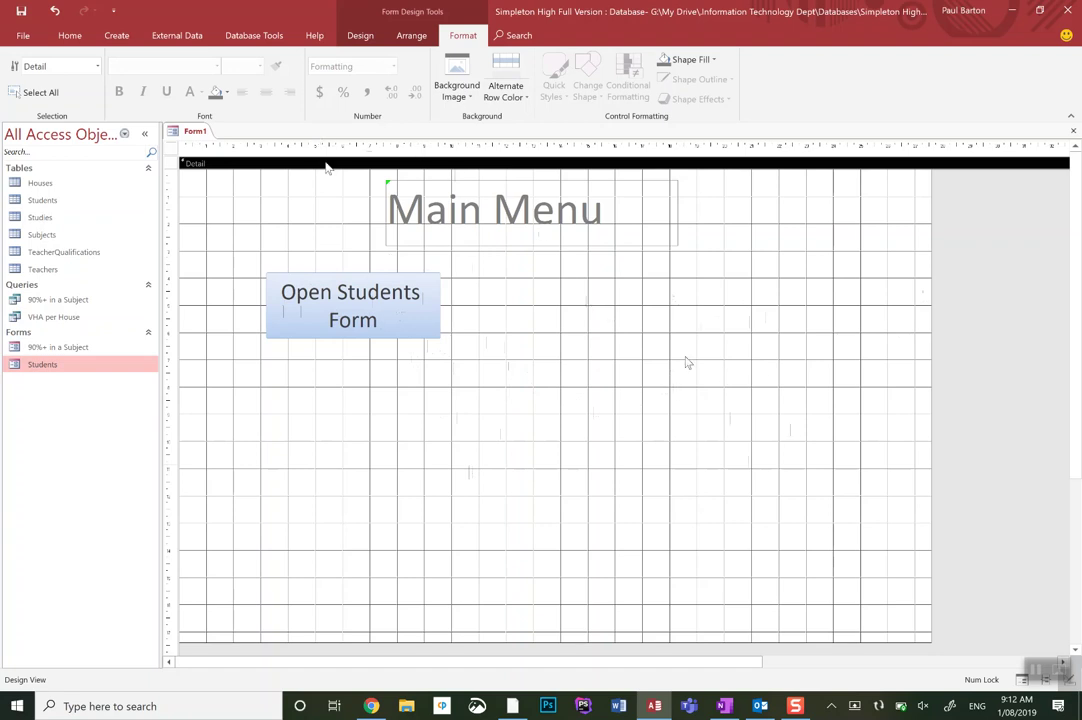
Step: Draw a second button below the first that opens '90%+ in a Subject' showing all records
left_click(360, 36)
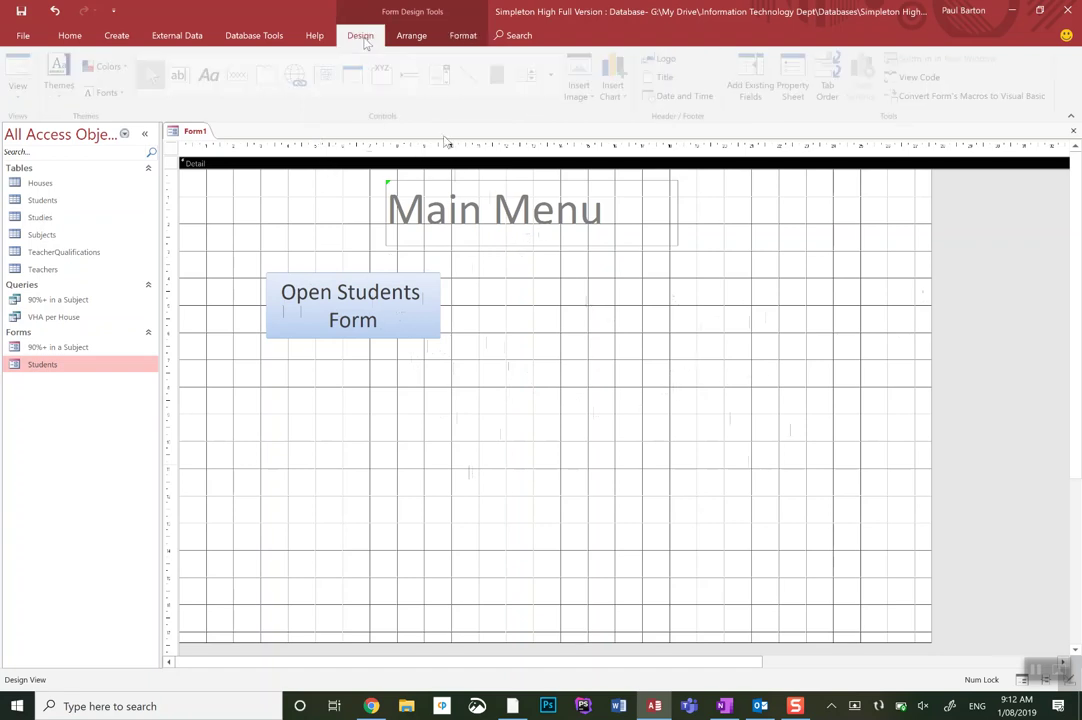
left_click(241, 77)
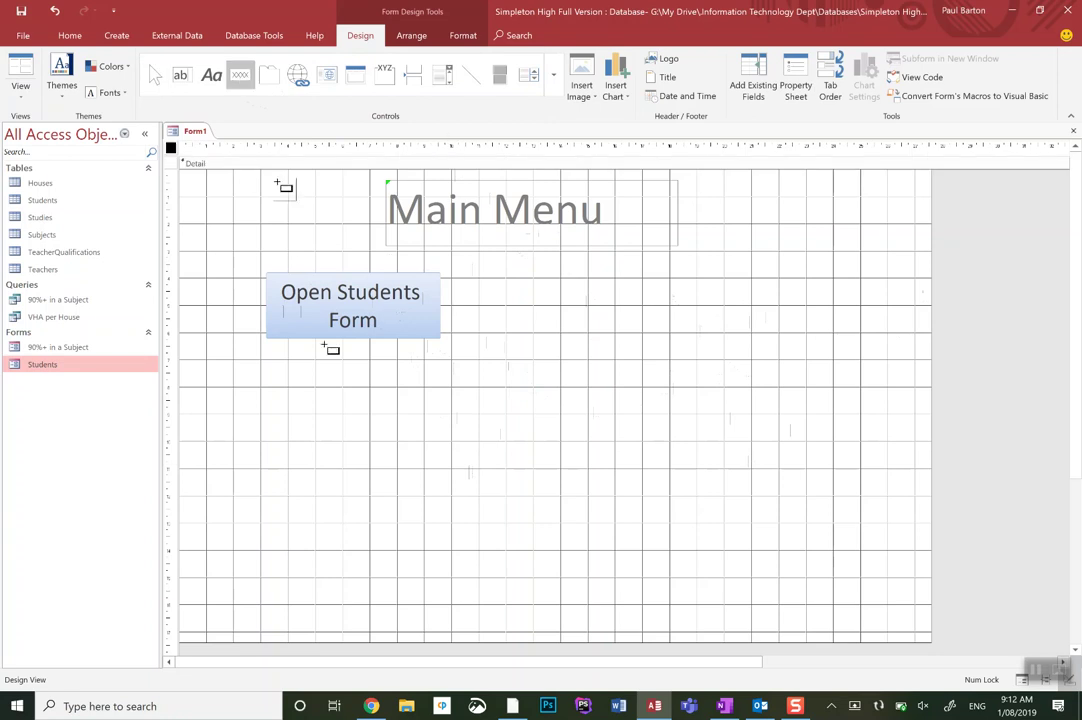
left_click_drag(271, 381, 432, 436)
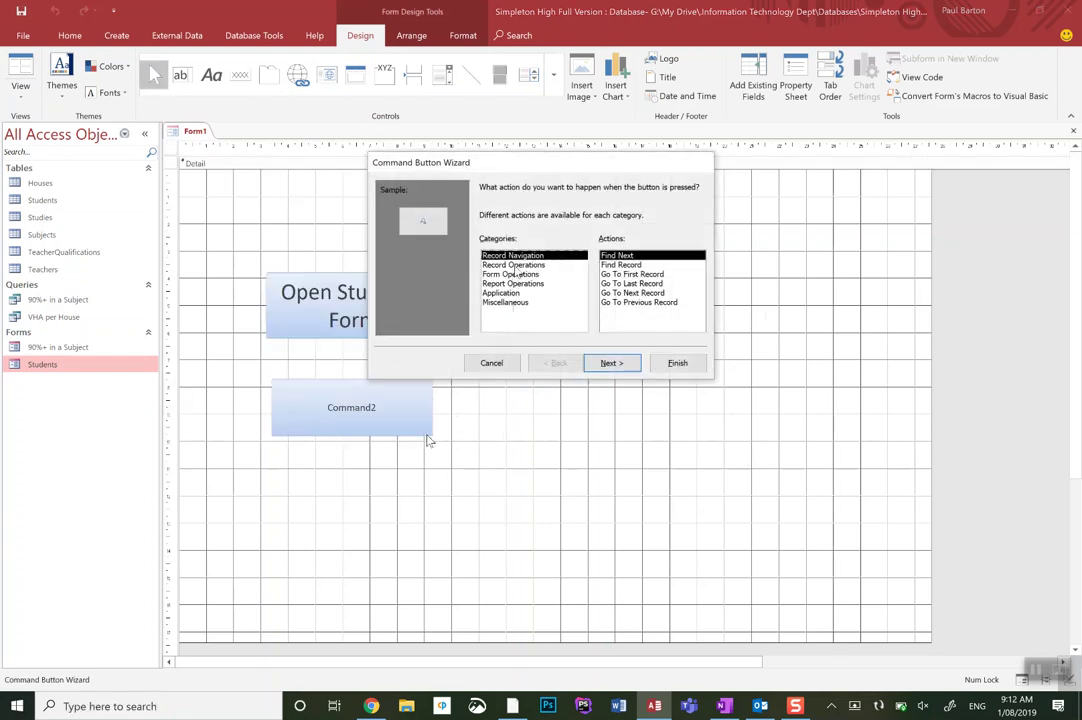
left_click(514, 274)
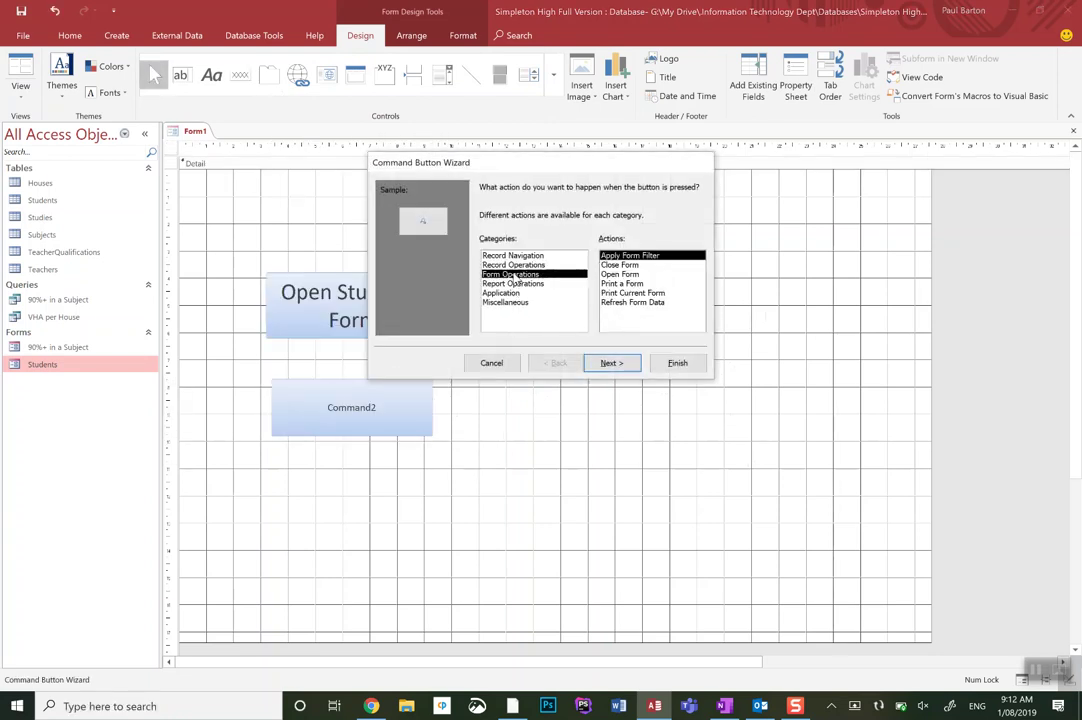
left_click(620, 274)
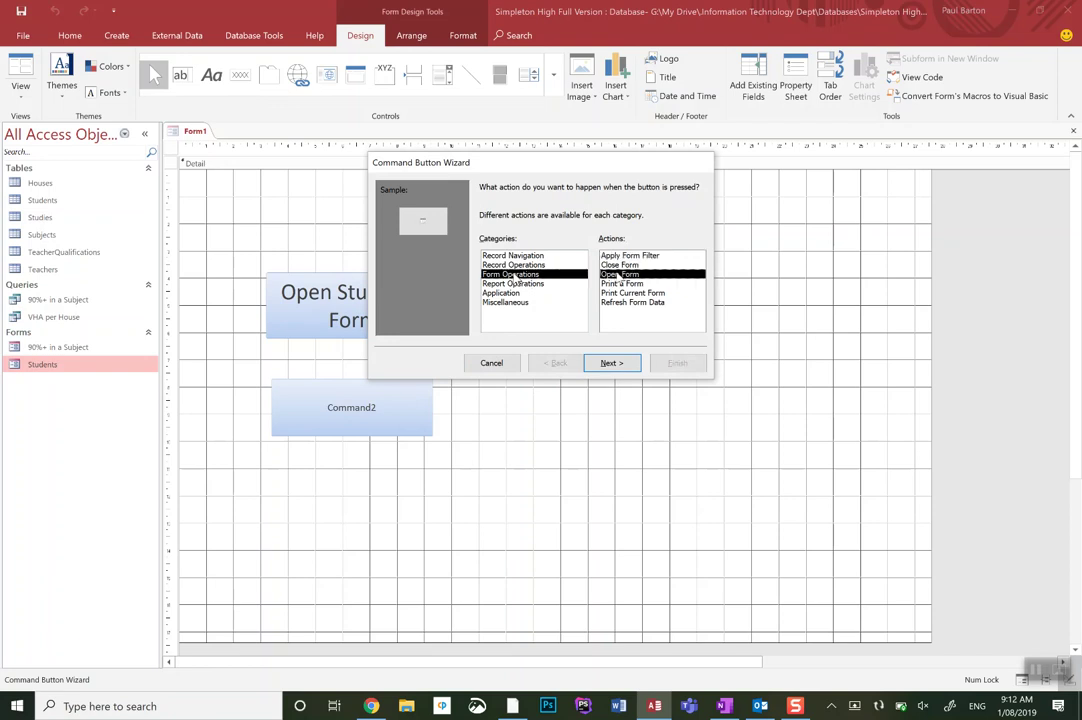
left_click(614, 363)
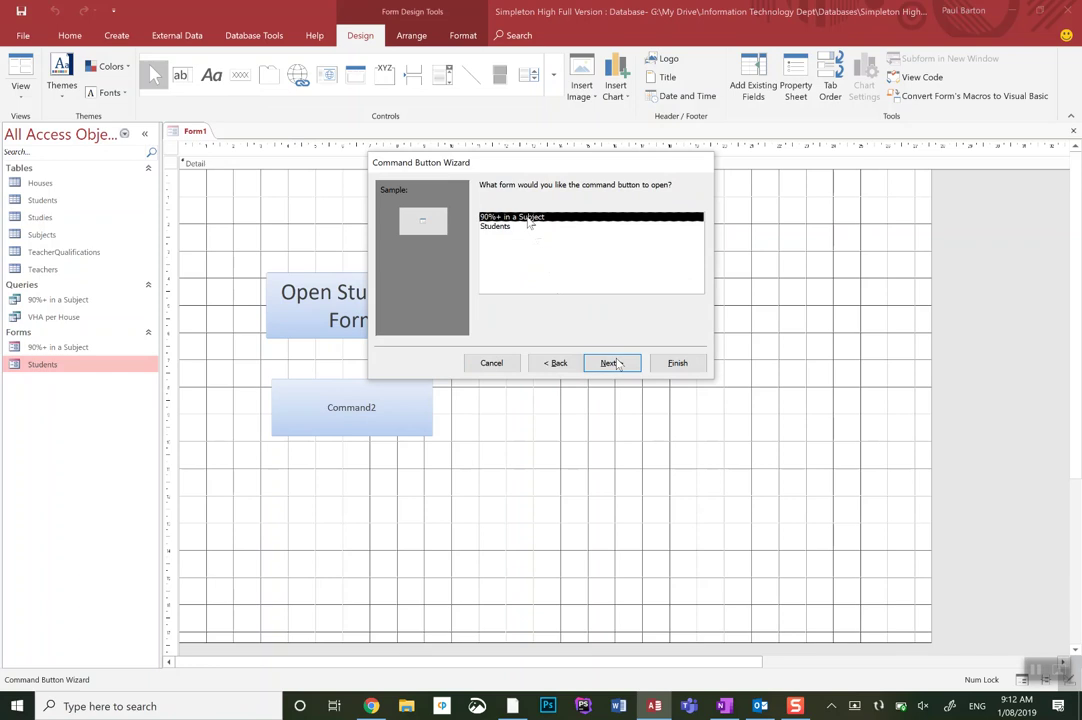
left_click(618, 364)
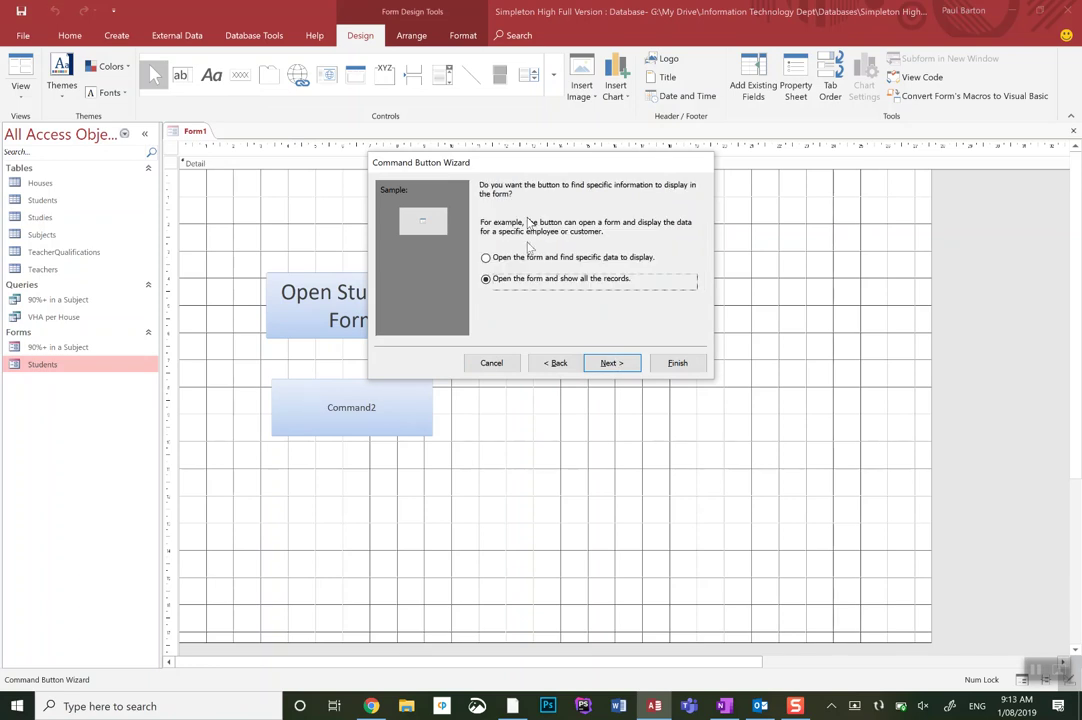
left_click(620, 364)
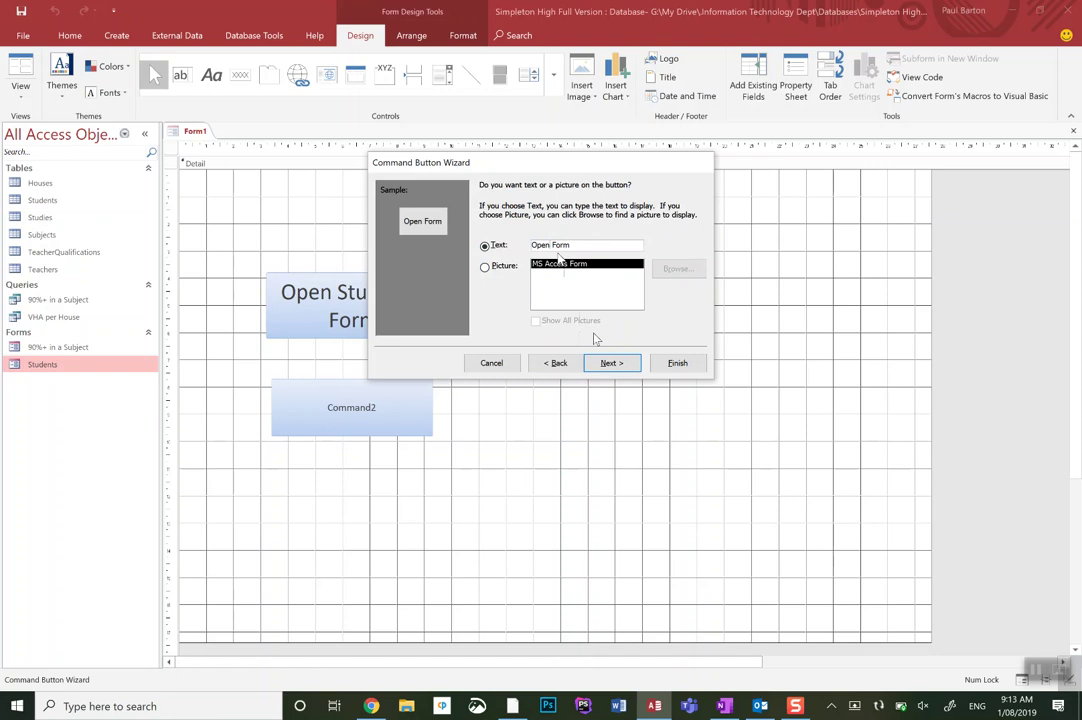
Step: Caption the second button 'Show 90%+ Students' and continue to the naming step
key("BackSpace")
key("BackSpace")
key("BackSpace")
key("BackSpace")
key("BackSpace")
type("Shiw")
key("BackSpace")
key("BackSpace")
key("BackSpace")
key("BackSpace")
type("ow 90")
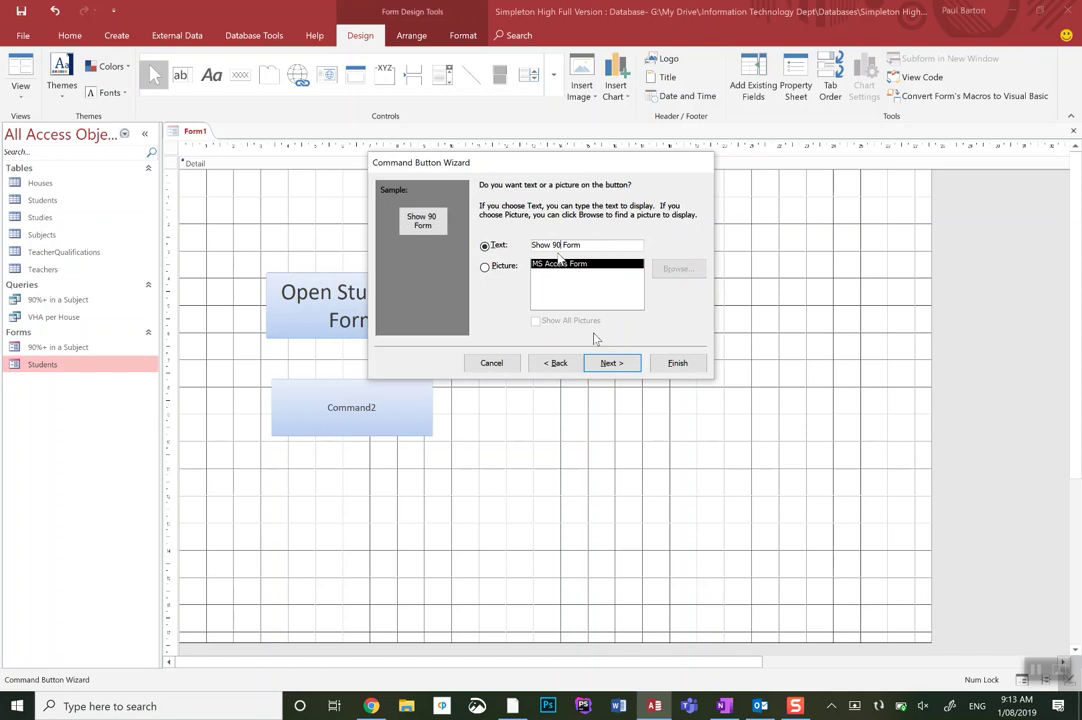
type("%+ Students")
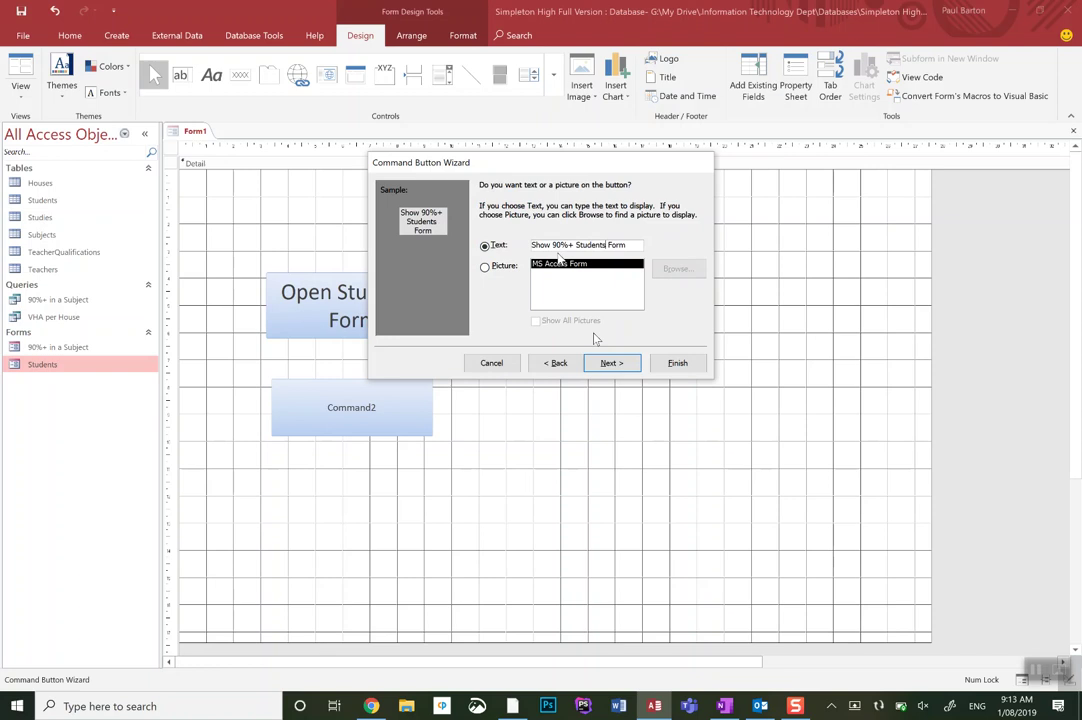
key("BackSpace")
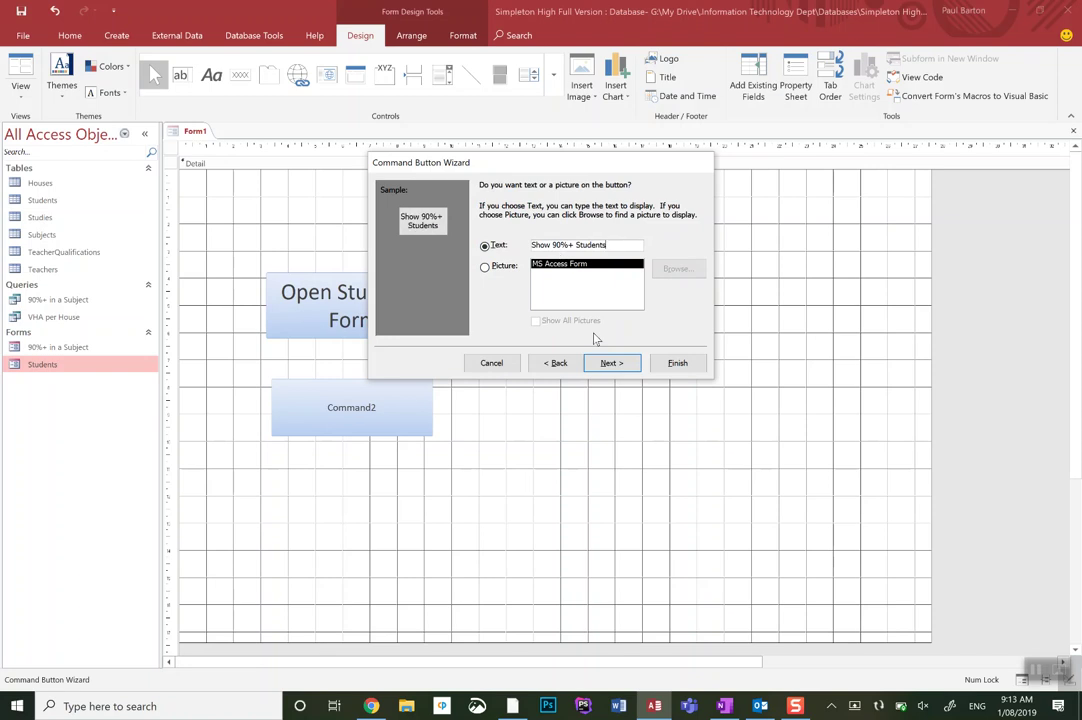
left_click(610, 363)
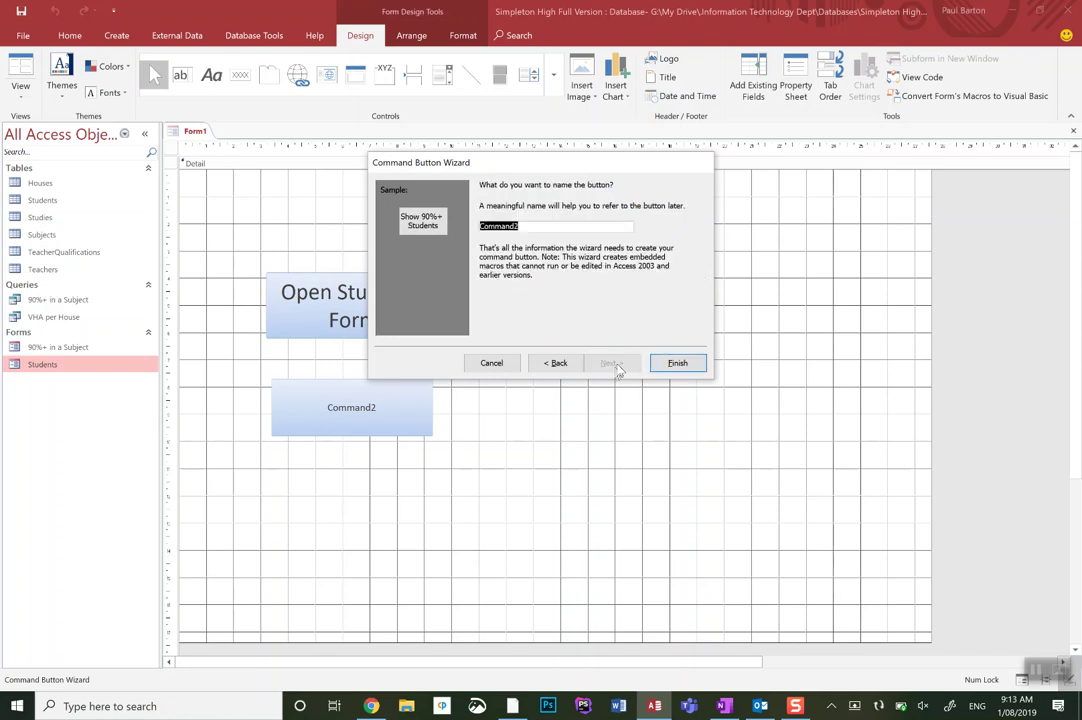
Step: Finish the Show 90%+ Students button, enlarge it, set 24-point text, and widen it to one line
left_click(684, 367)
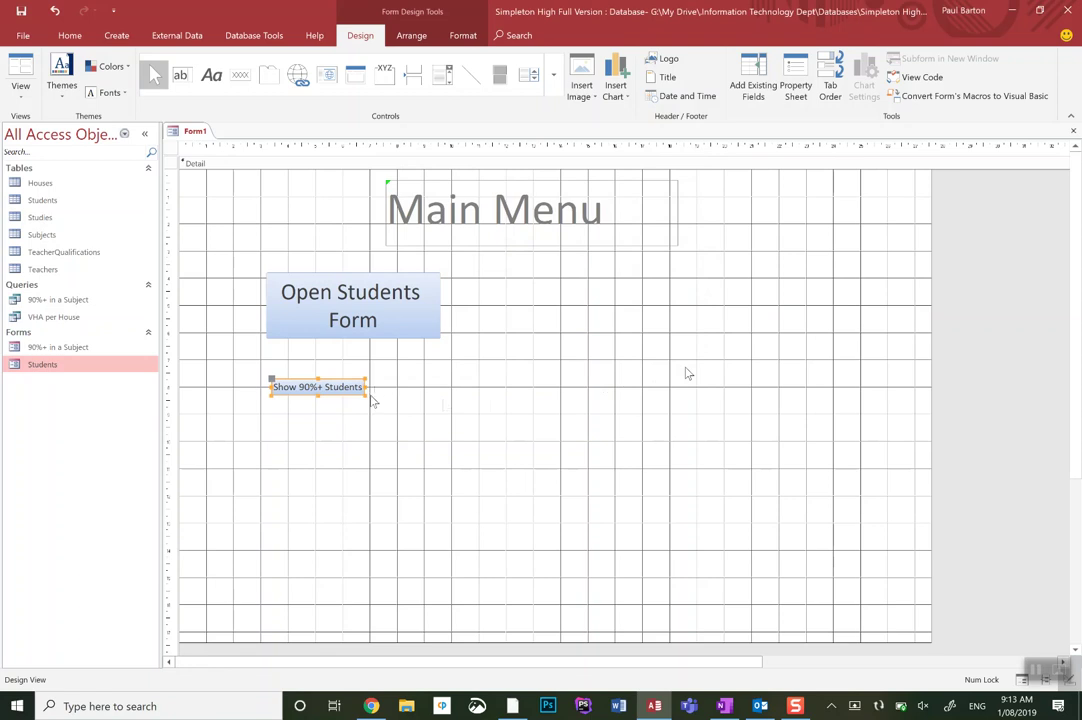
left_click_drag(366, 395, 460, 454)
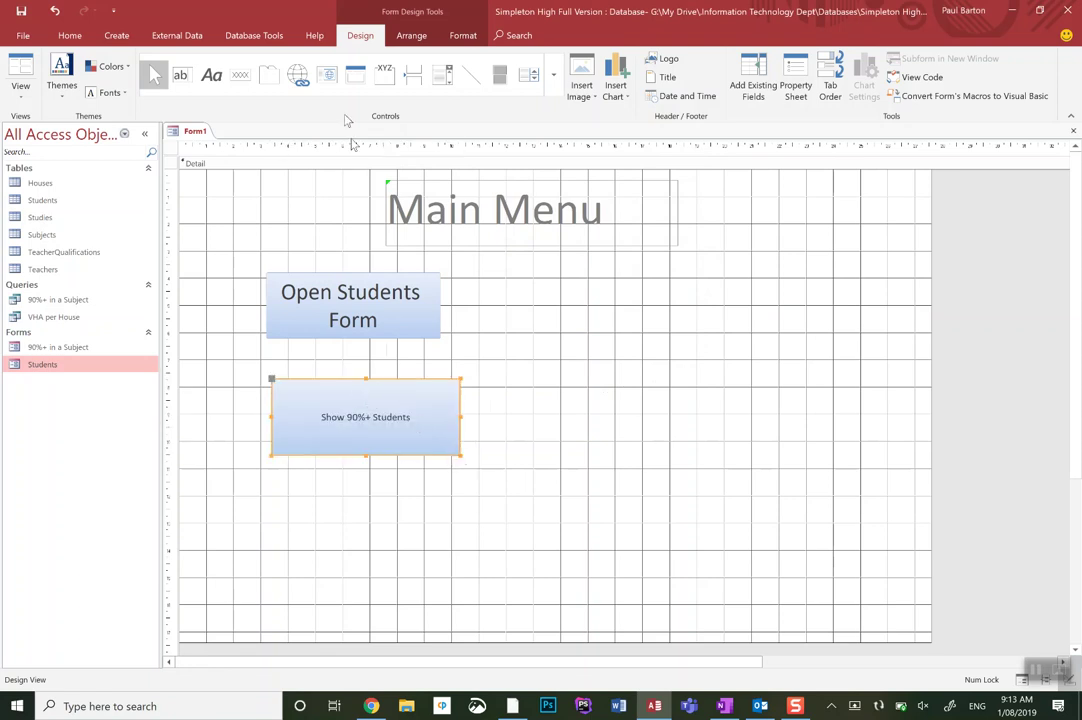
left_click(462, 35)
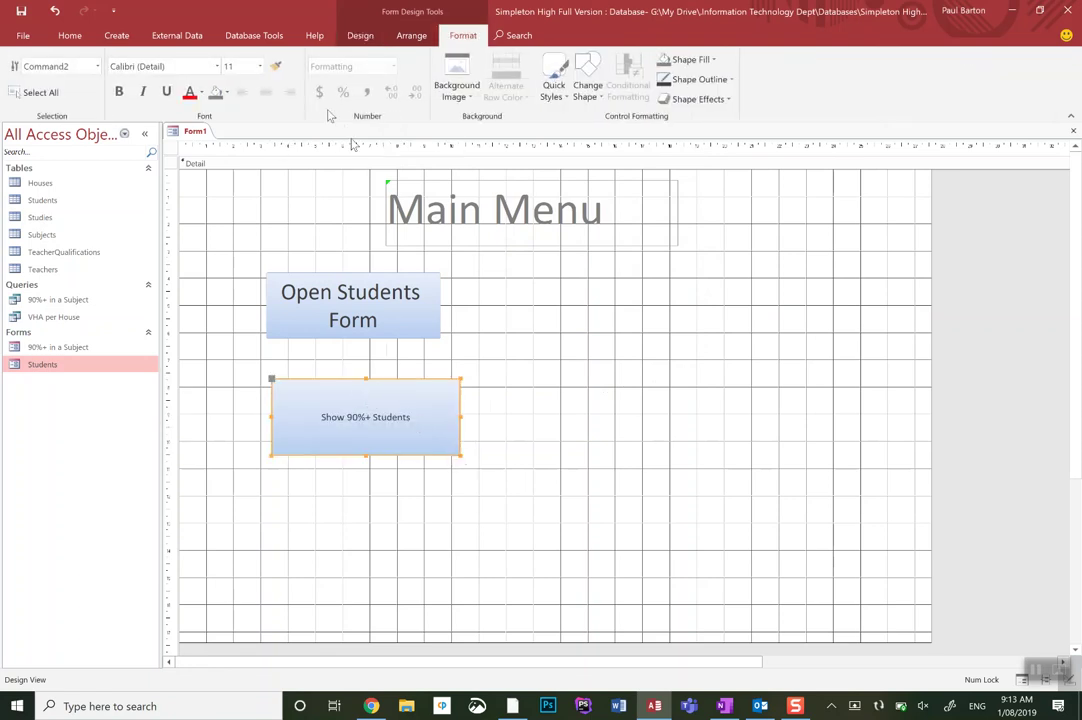
left_click(259, 68)
left_click(240, 195)
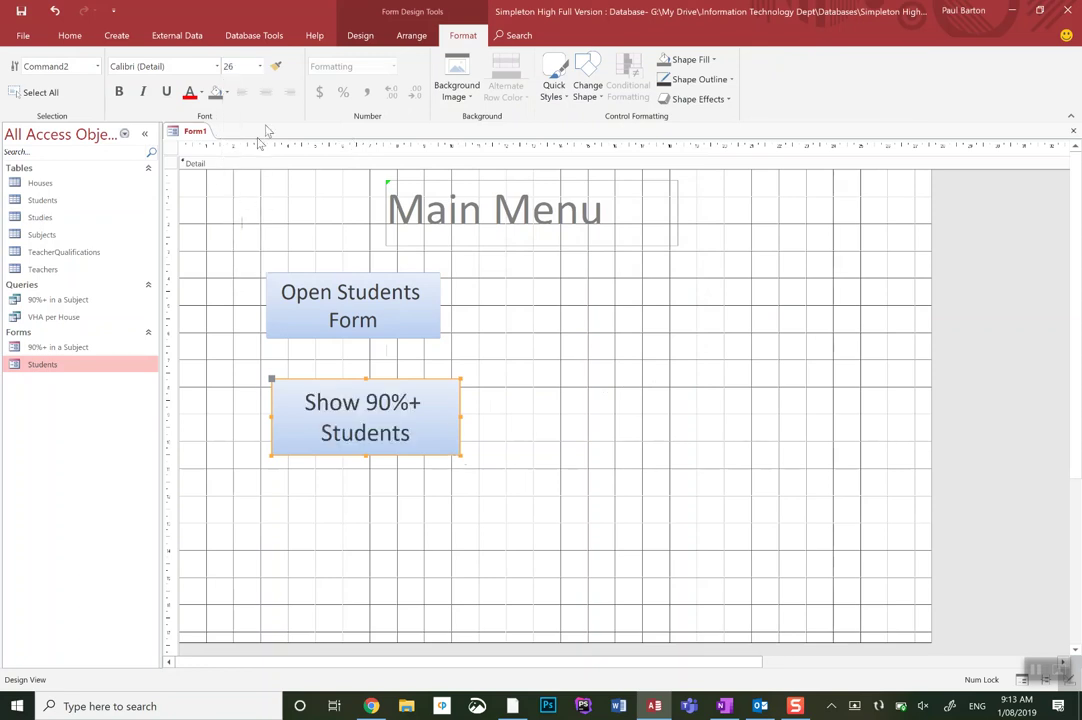
left_click(259, 66)
left_click(230, 182)
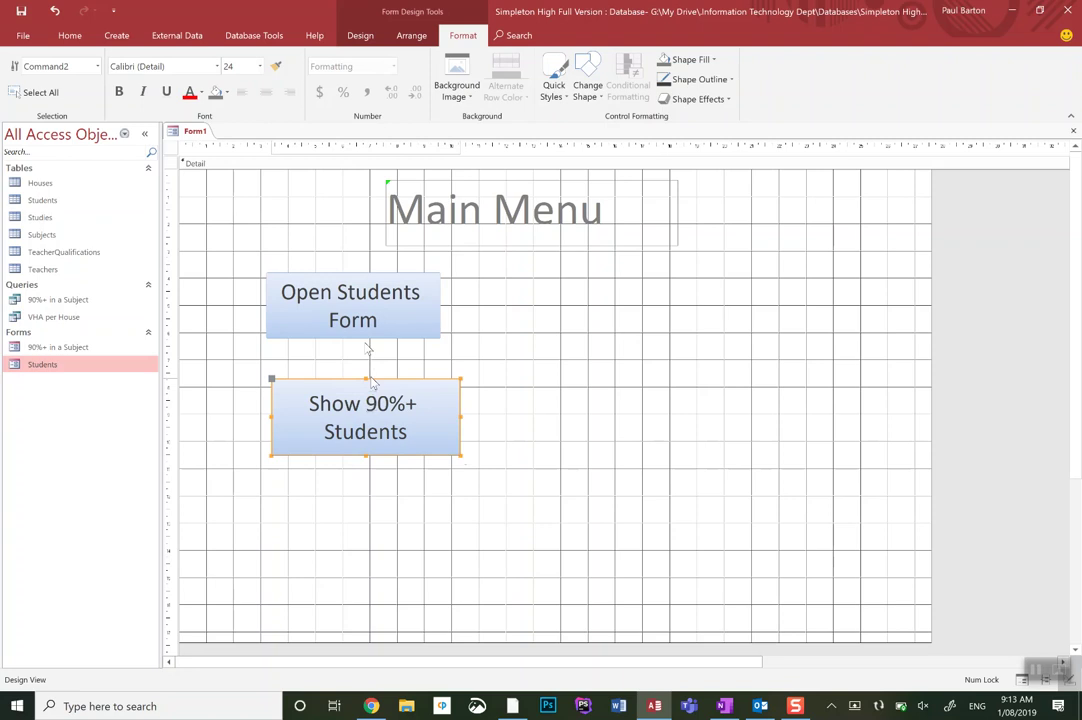
left_click(365, 308)
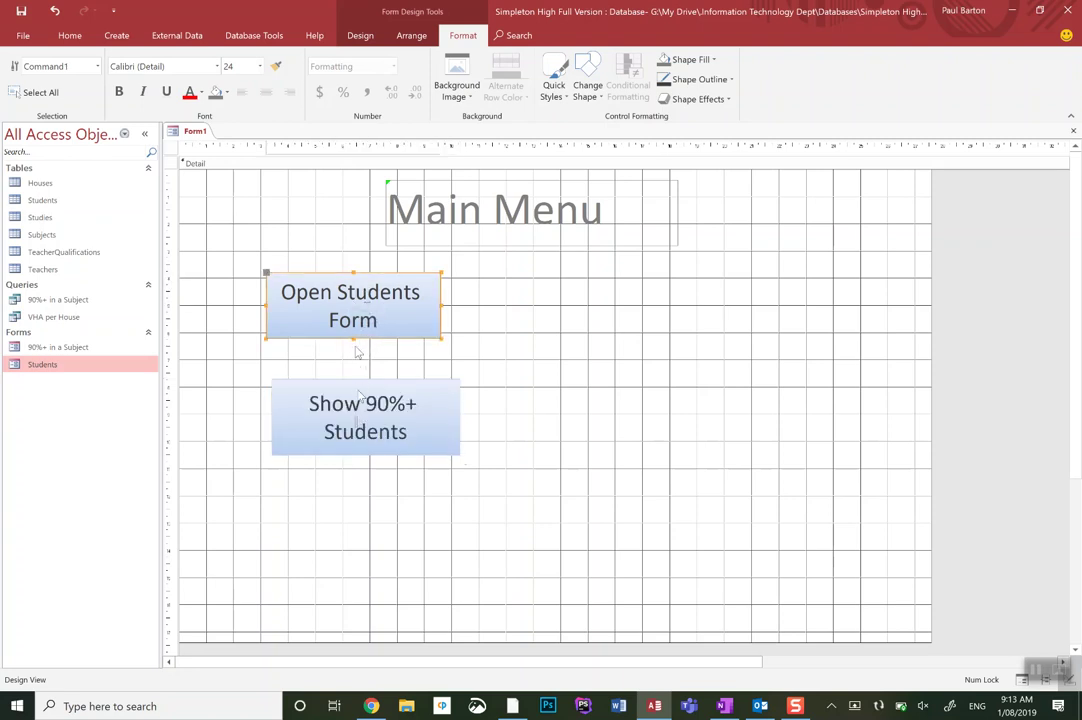
left_click(442, 437)
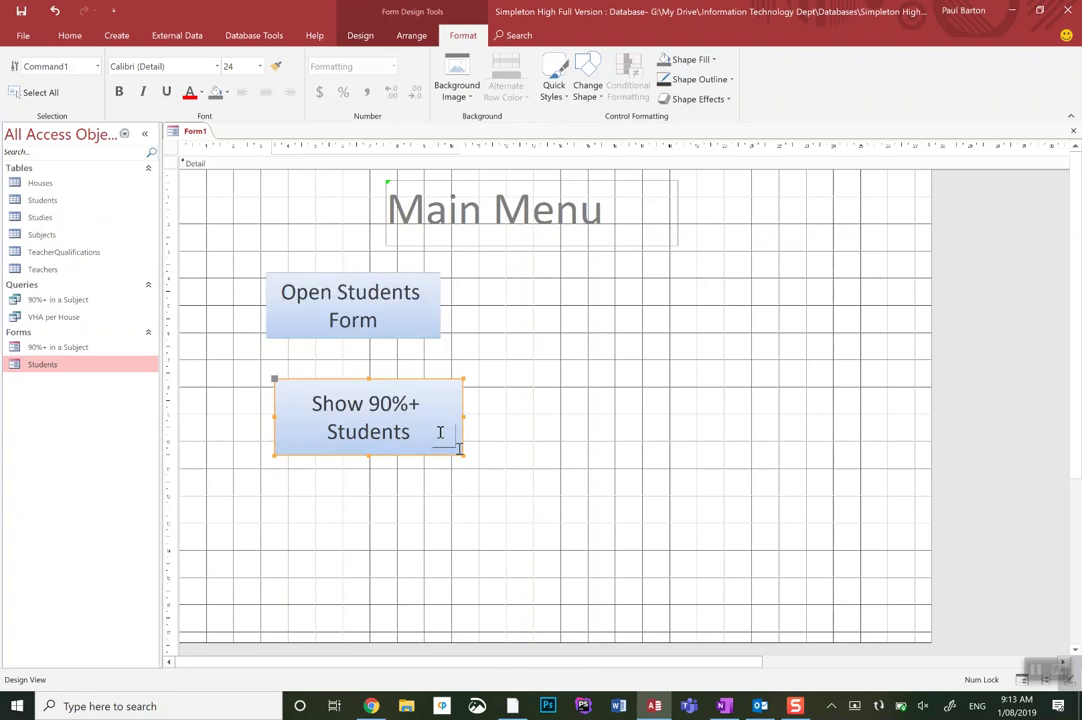
left_click_drag(462, 455, 543, 512)
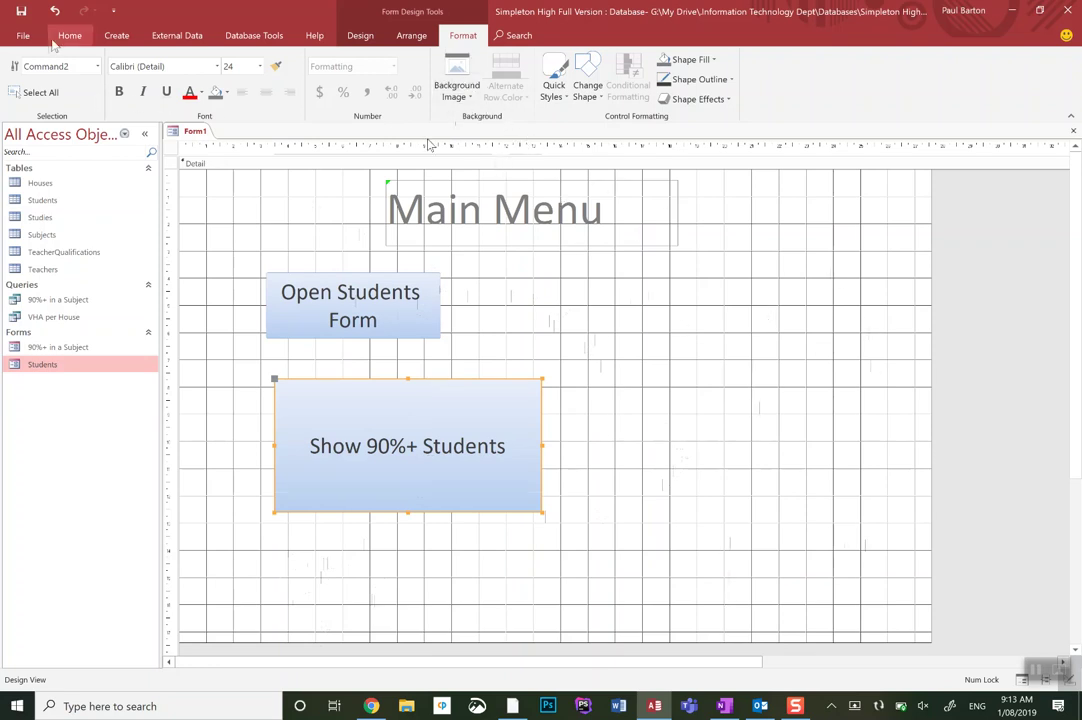
Step: Run the menu in Form View, open the Students form, browse two records, then close it
left_click(360, 35)
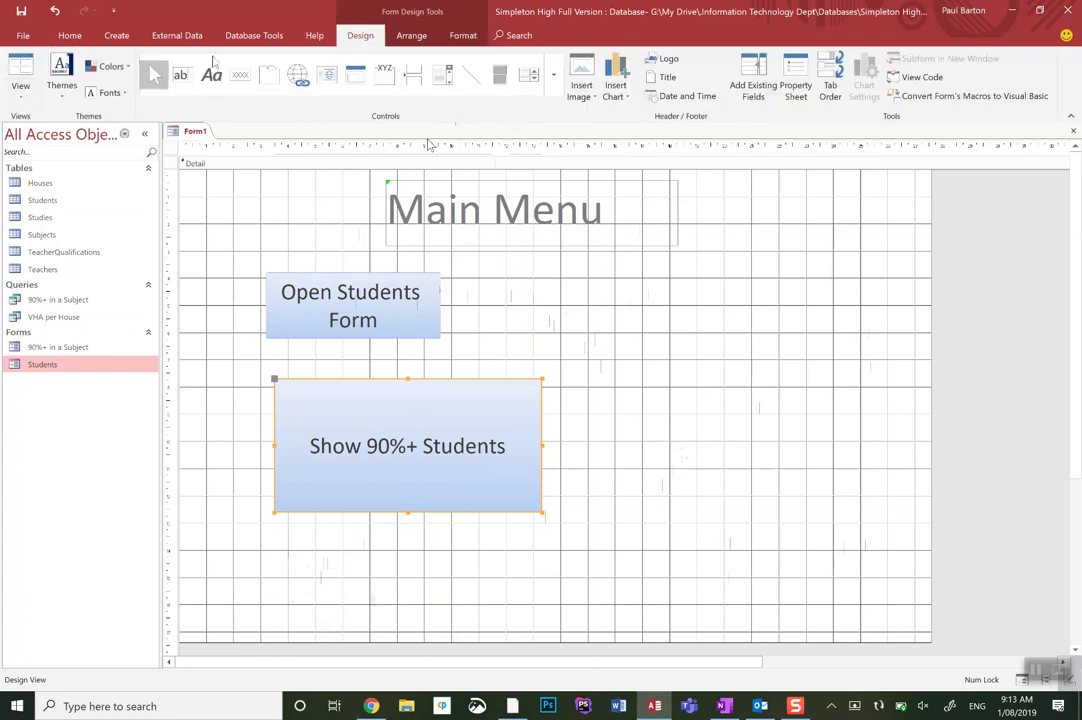
left_click(20, 72)
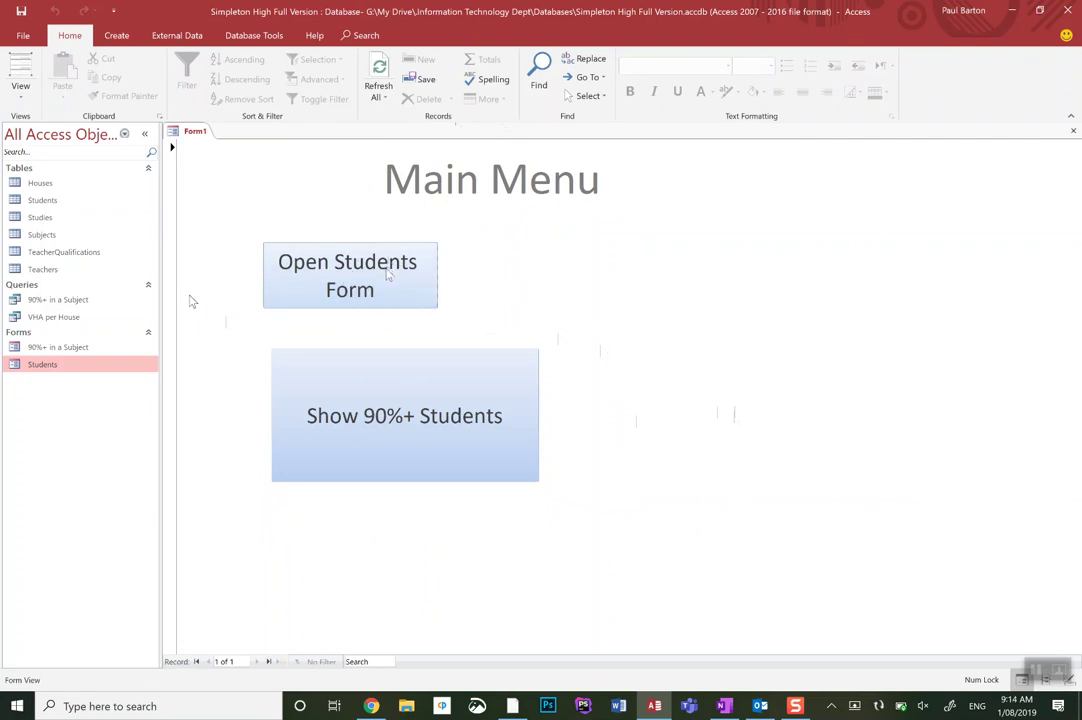
left_click(350, 275)
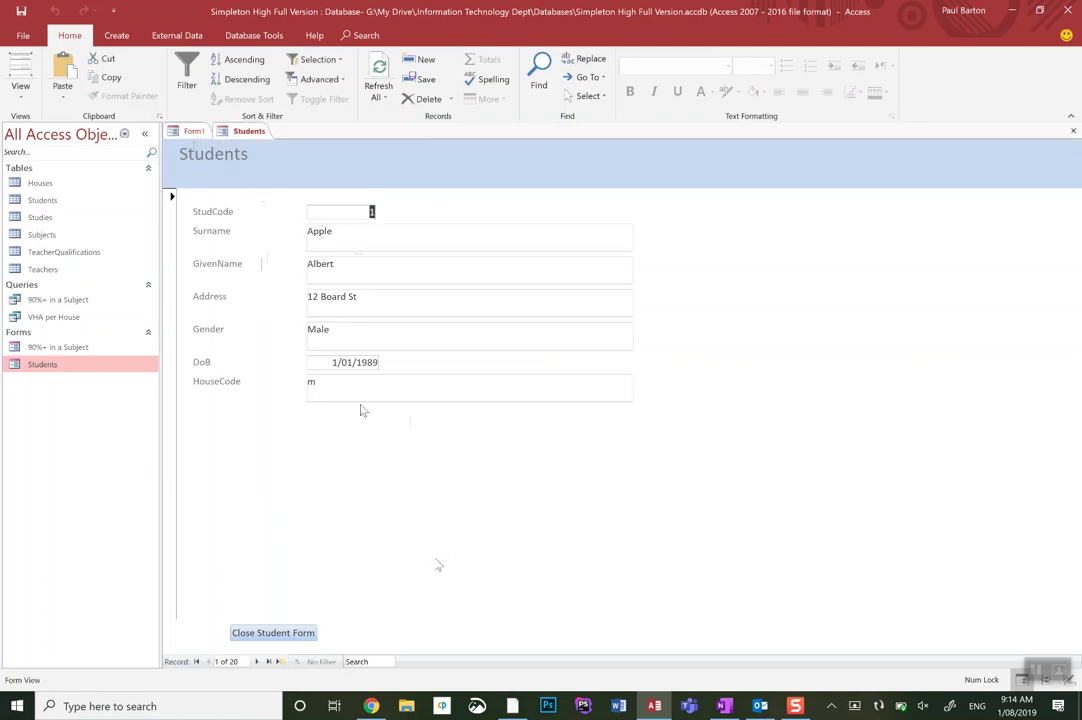
left_click(256, 661)
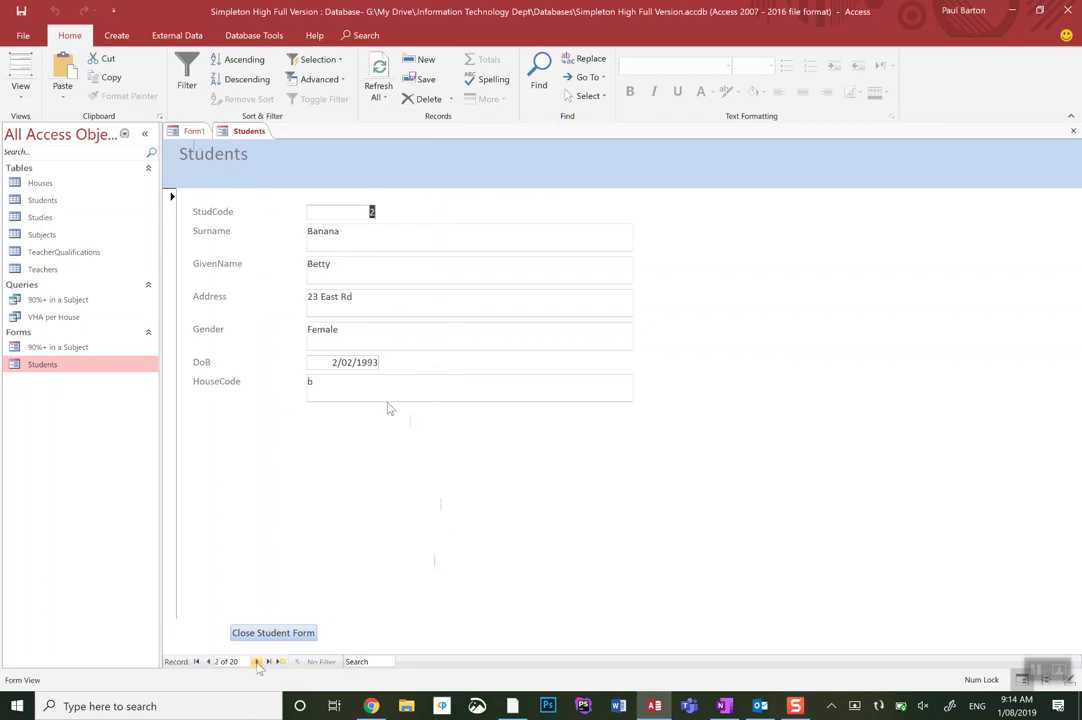
left_click(256, 661)
left_click(256, 661)
left_click(256, 661)
left_click(278, 633)
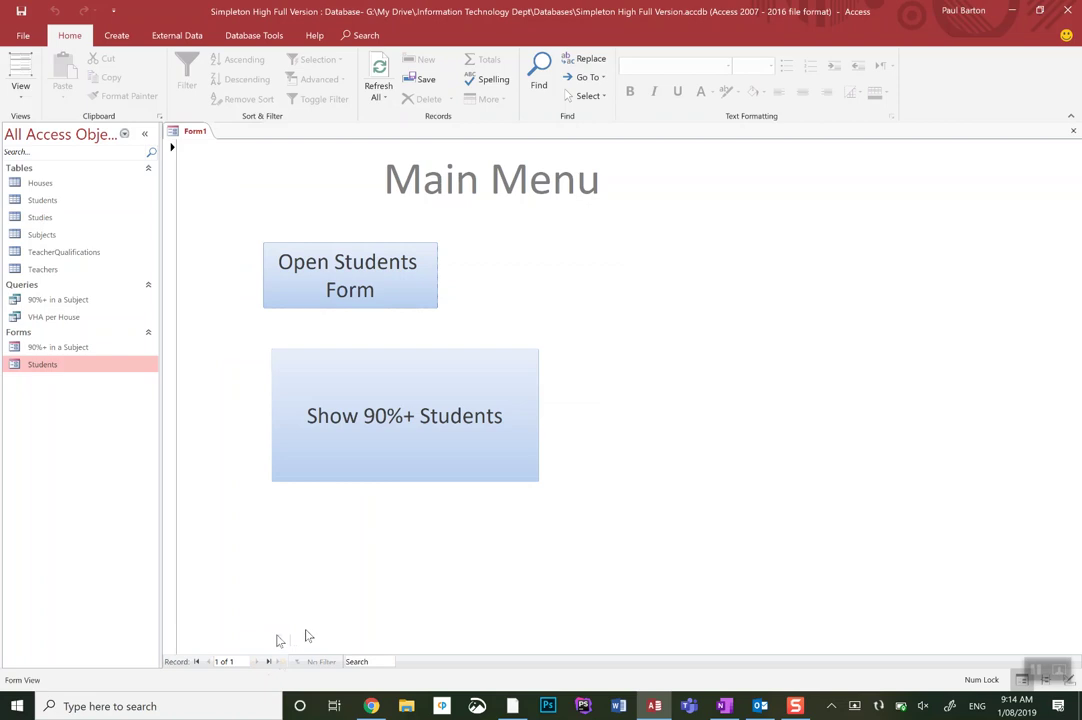
left_click(390, 428)
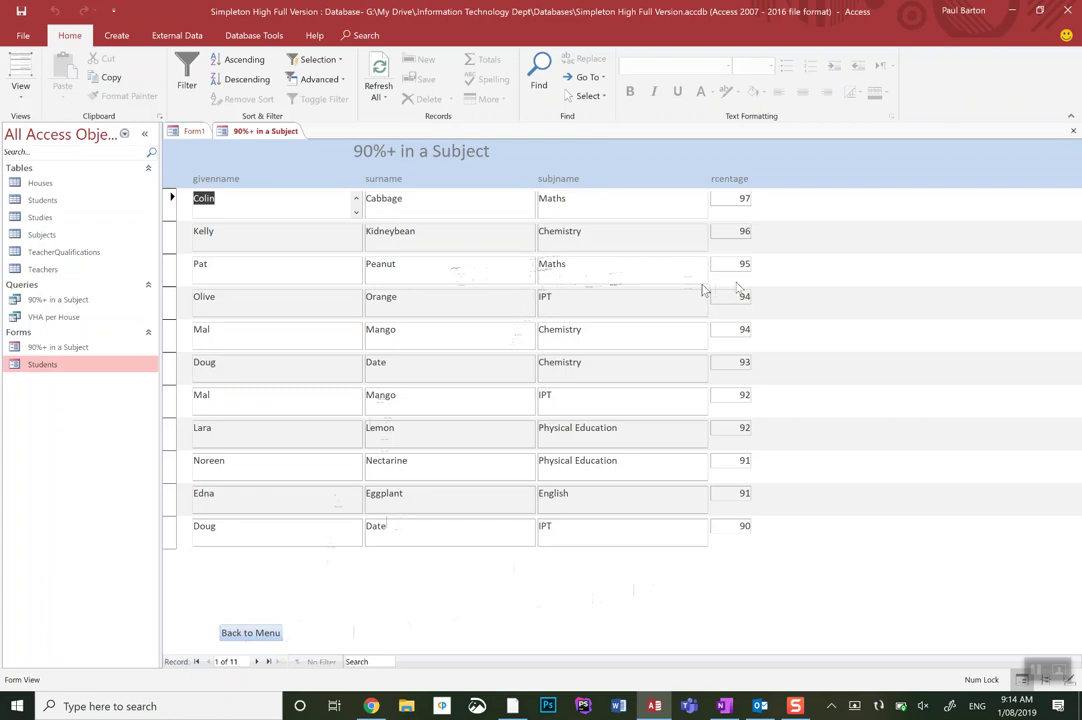
left_click(248, 630)
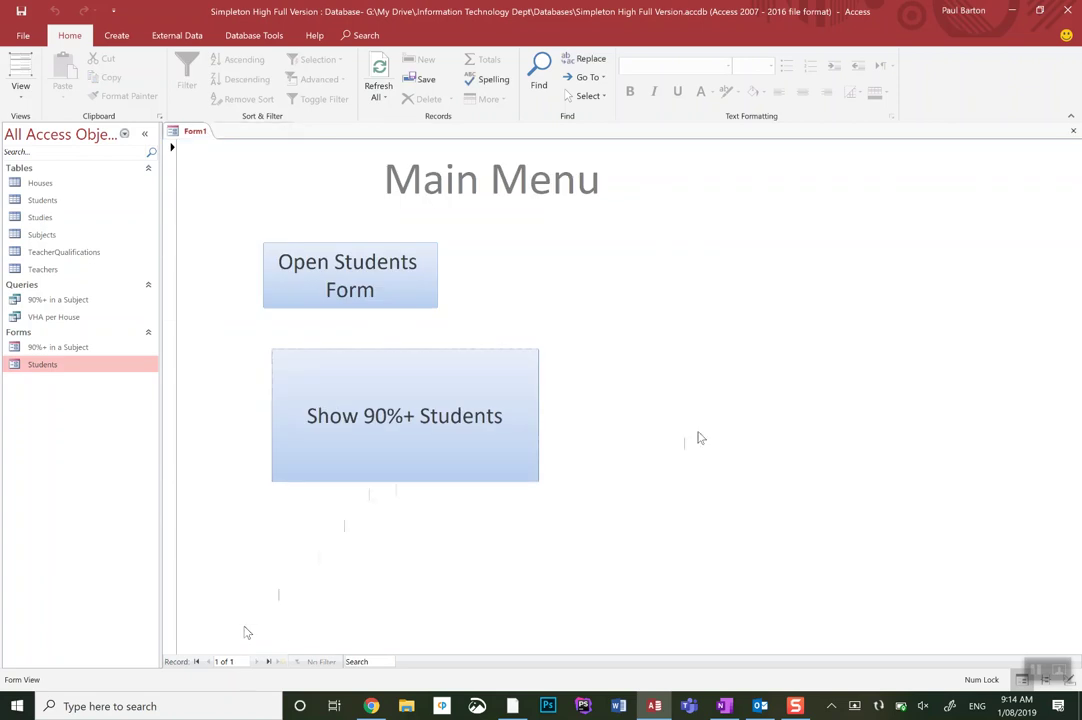